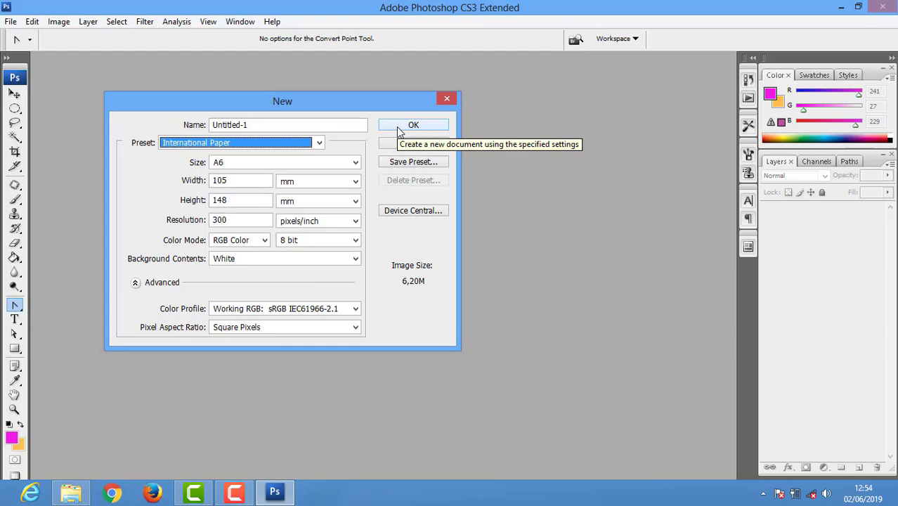
Create the new document with a vertical centre guide and a new Layer 1
left_click(414, 125)
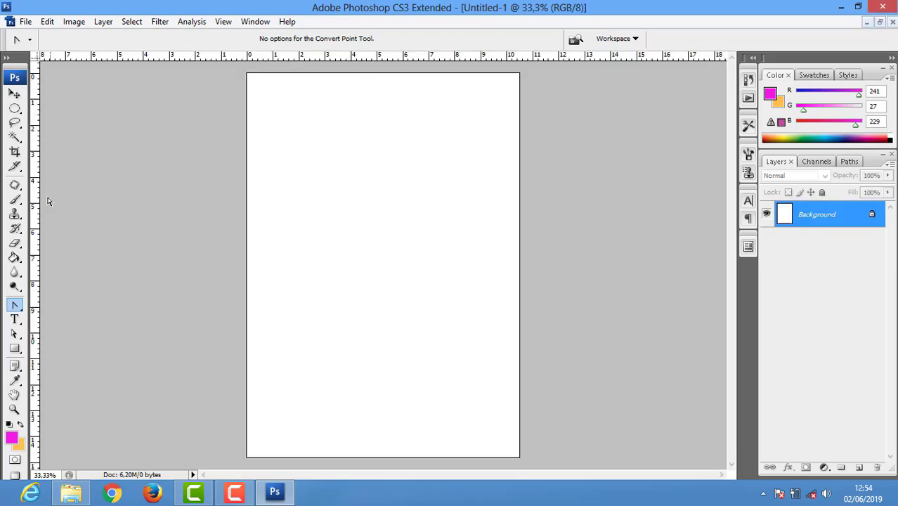
left_click_drag(35, 202, 383, 203)
left_click(859, 467)
key("ctrl+plus")
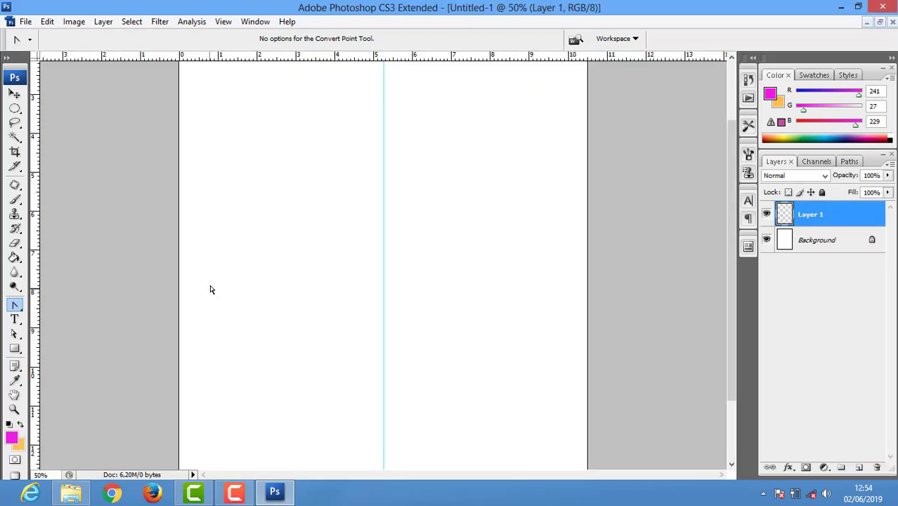
Draw a first rounded rectangle and reset colours to default black and white
right_click(15, 347)
left_click(70, 359)
left_click_drag(326, 149, 436, 259)
key("d")
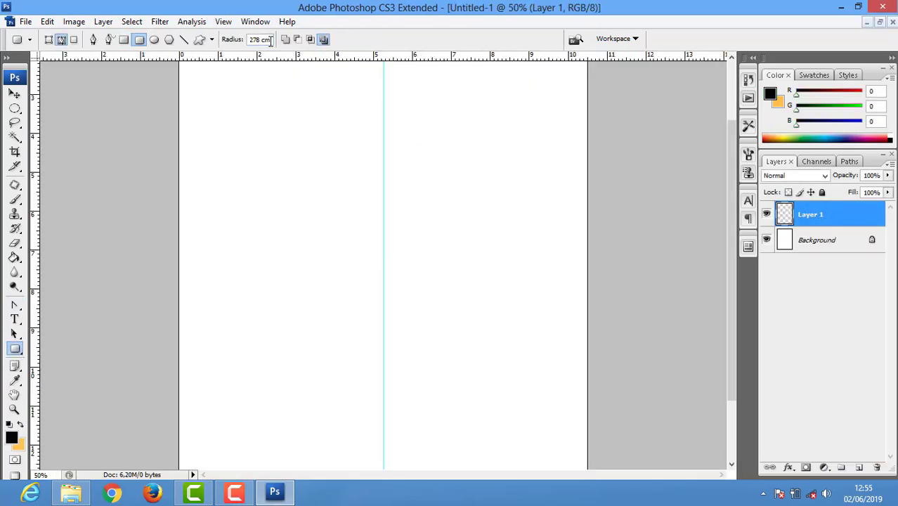
Draw a rounded square with a 90 px corner radius, centred on the guide
double_click(258, 40)
left_click(15, 348)
left_click(451, 196)
type("90")
right_click(257, 39)
left_click(281, 44)
mouse_move(292, 137)
left_mouse_down()
mouse_move(431, 278)
mouse_move(396, 250)
left_mouse_up()
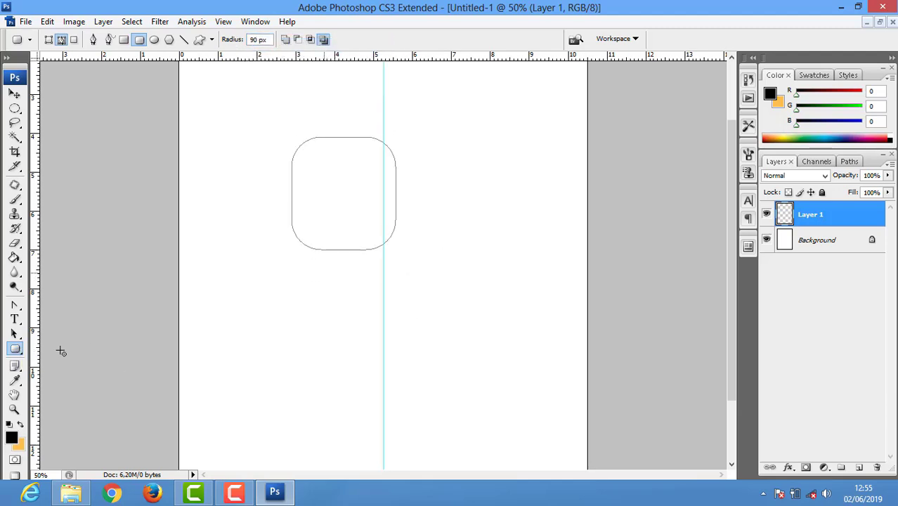
left_click(15, 334)
left_click_drag(321, 184, 353, 185)
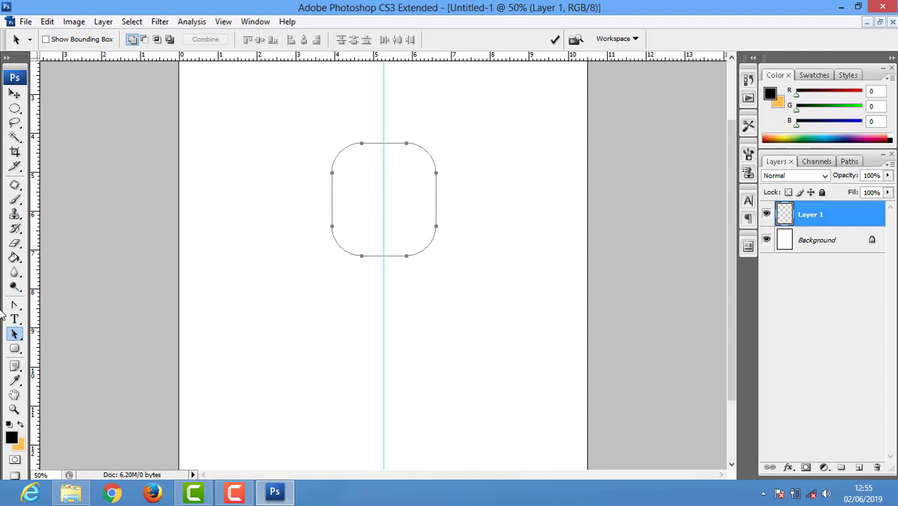
Duplicate the rounded square below the original and shrink it to about half size
left_click_drag(347, 257, 367, 337)
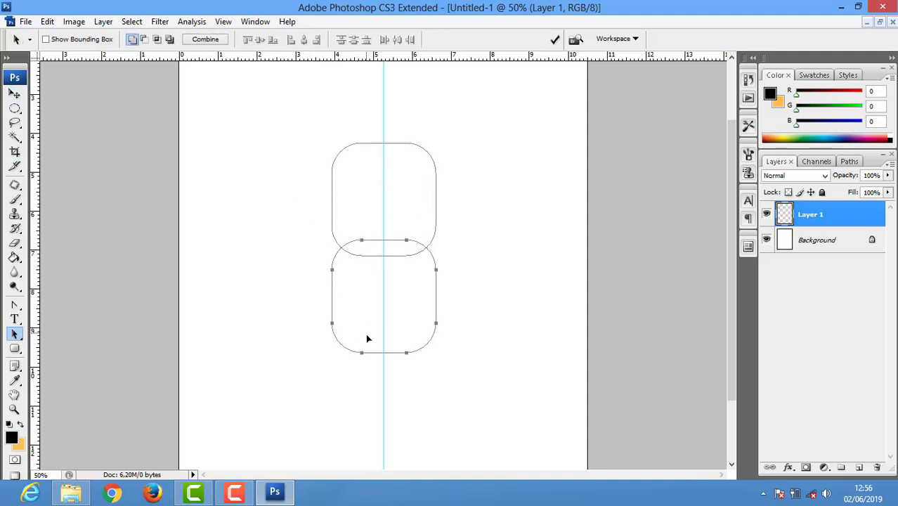
key("ctrl+t")
left_click_drag(438, 380, 395, 314)
mouse_move(361, 277)
left_mouse_down()
mouse_move(383, 281)
mouse_move(417, 314)
left_mouse_up()
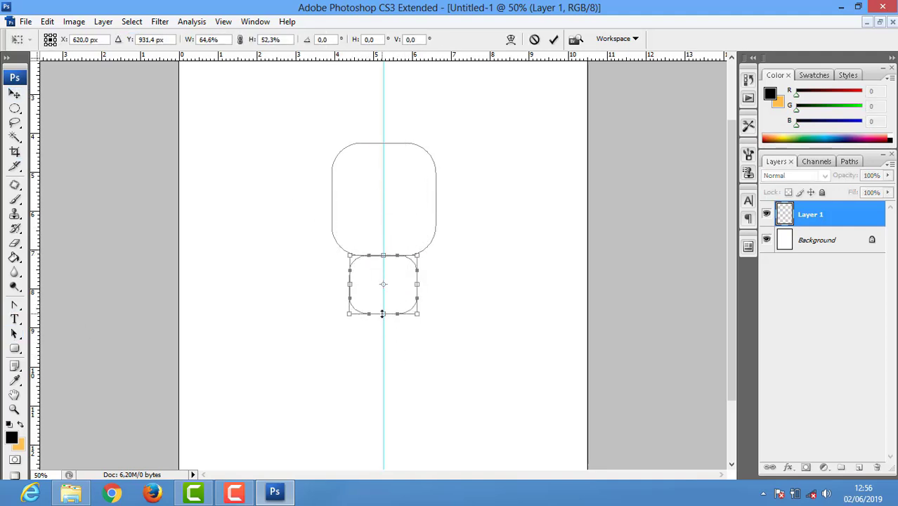
key("Return")
Stroke both rounded paths with a black brush outline, then delete the paths
left_click_drag(264, 126, 476, 362)
right_click(527, 357)
left_click(555, 301)
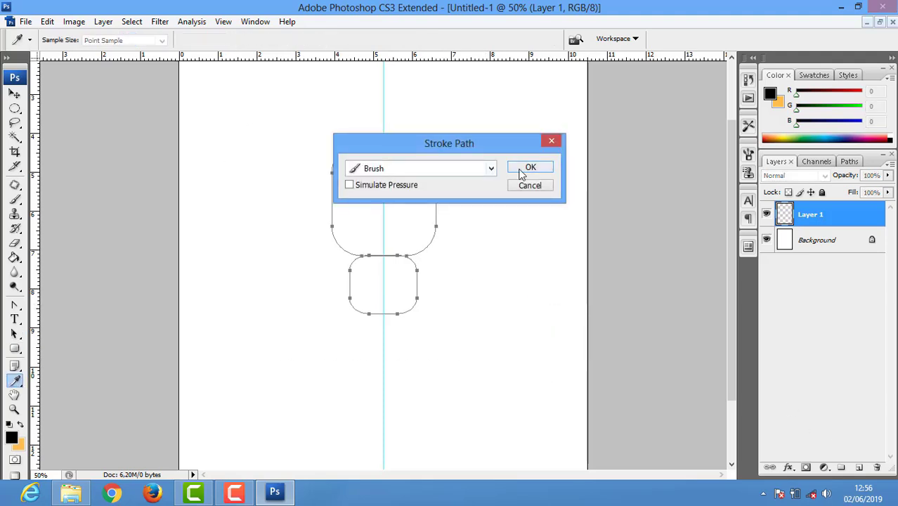
left_click(529, 168)
right_click(508, 195)
left_click(536, 220)
key("ctrl+z")
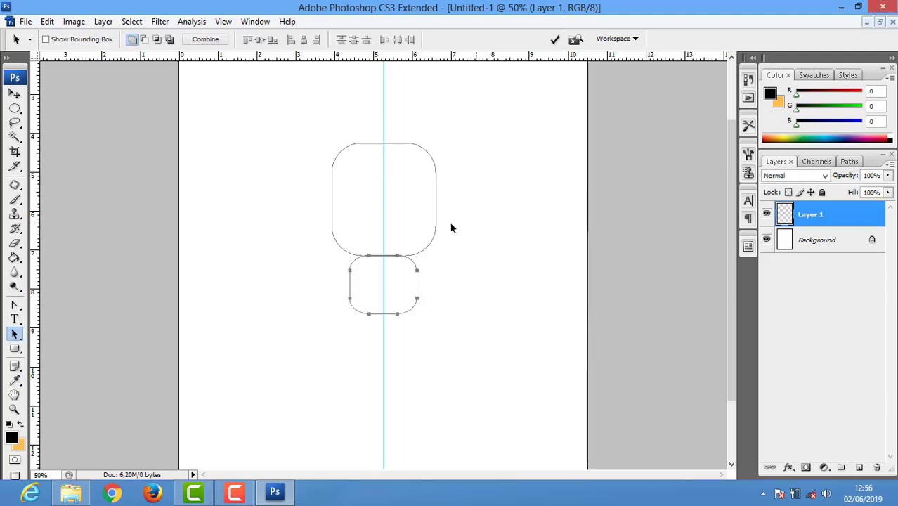
right_click(475, 271)
left_click(501, 361)
right_click(479, 267)
left_click(506, 258)
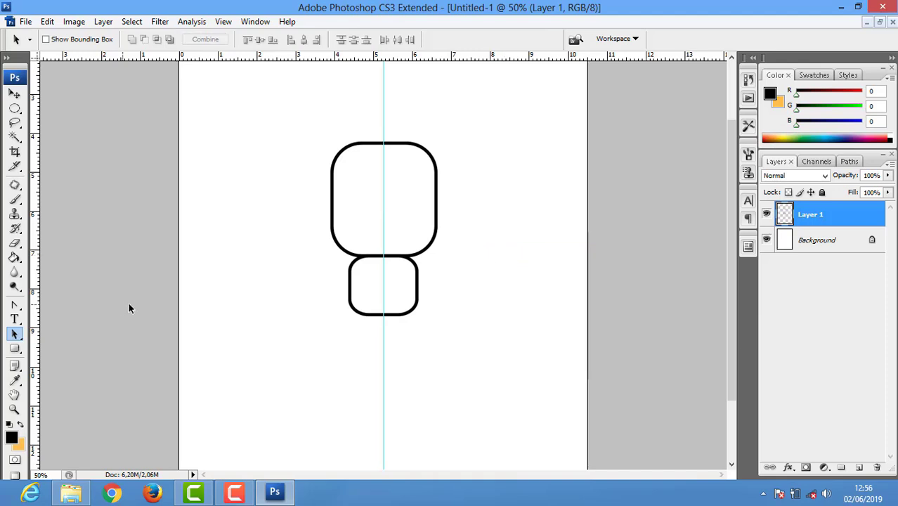
Draw a narrow rounded capsule path centred on the guide
key("u")
right_click(15, 349)
left_click(44, 360)
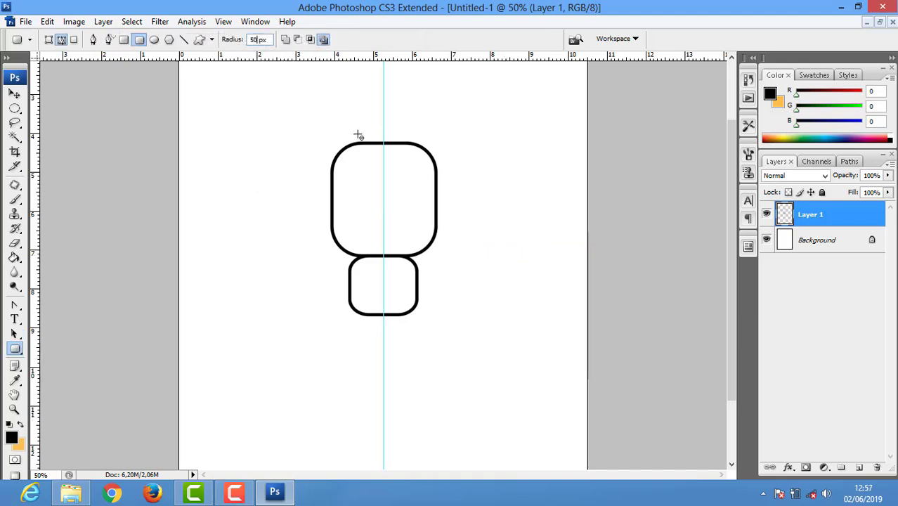
left_click(15, 334)
left_click_drag(371, 173, 375, 178)
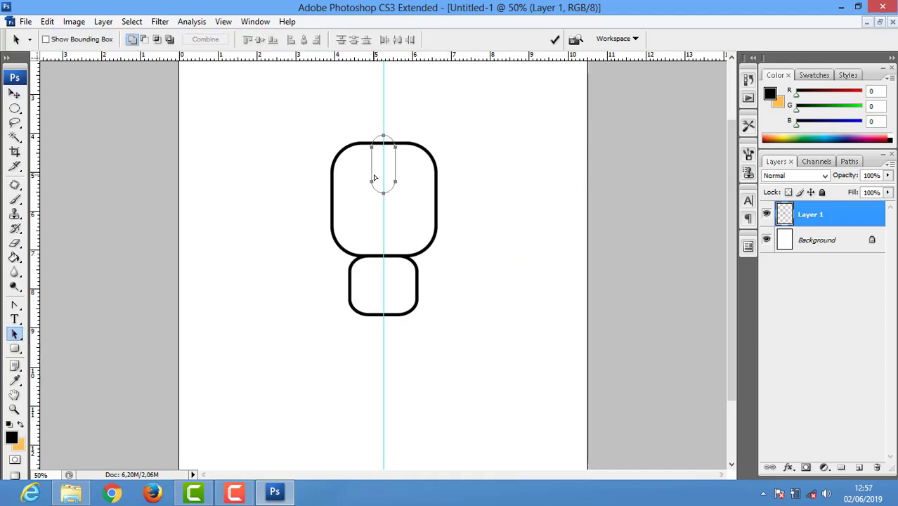
On a new layer, draw a small rectangle path at the head's left edge
left_click(859, 467)
left_click(15, 349)
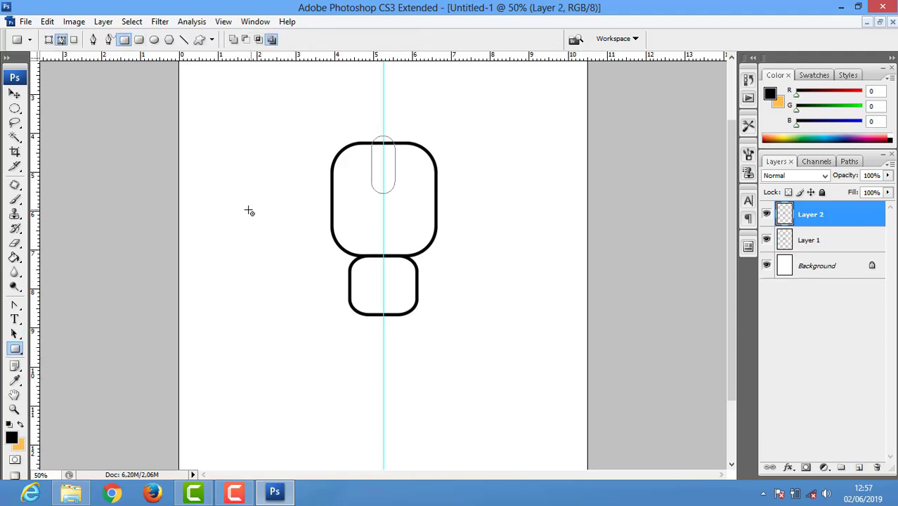
left_click(16, 334)
left_click_drag(286, 219, 361, 205)
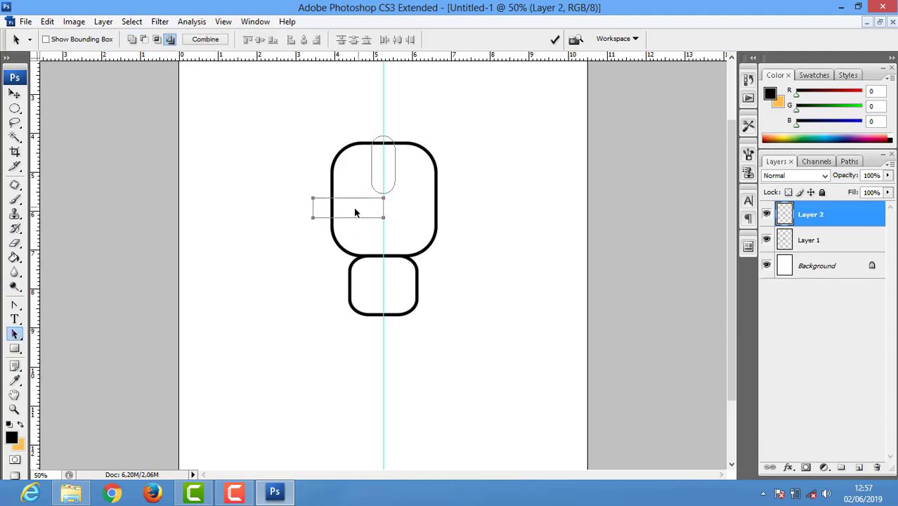
left_click_drag(16, 304, 70, 329)
Reshape the rectangle into a curved horn with a pulled tip and move it left
left_click(350, 198)
key("ctrl")
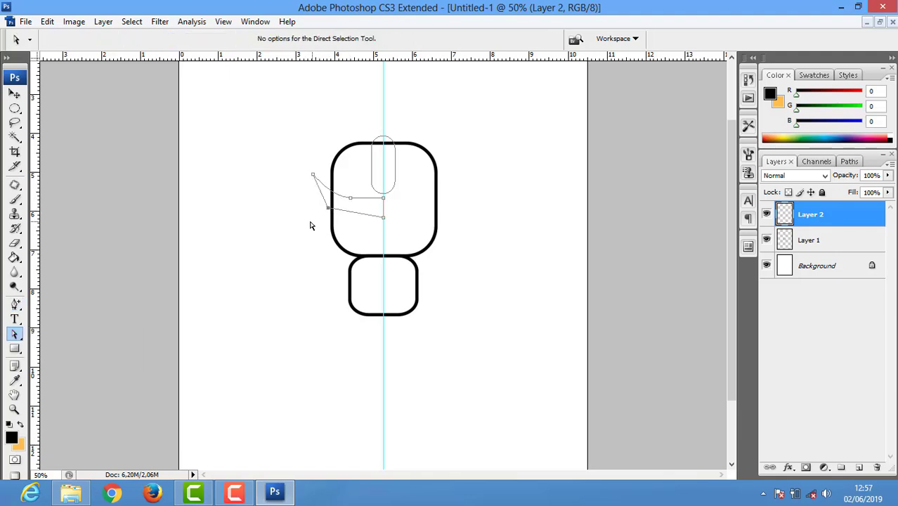
left_click_drag(16, 307, 70, 360)
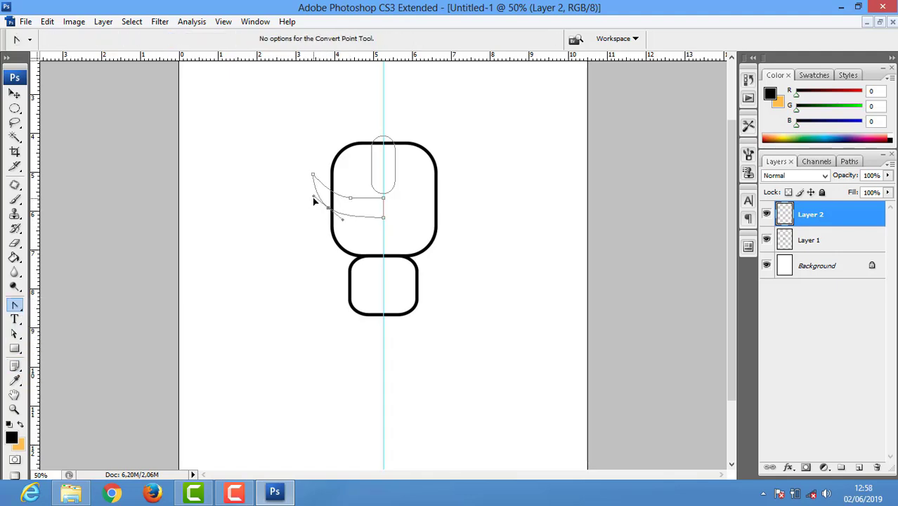
left_click(285, 237)
left_click(14, 333)
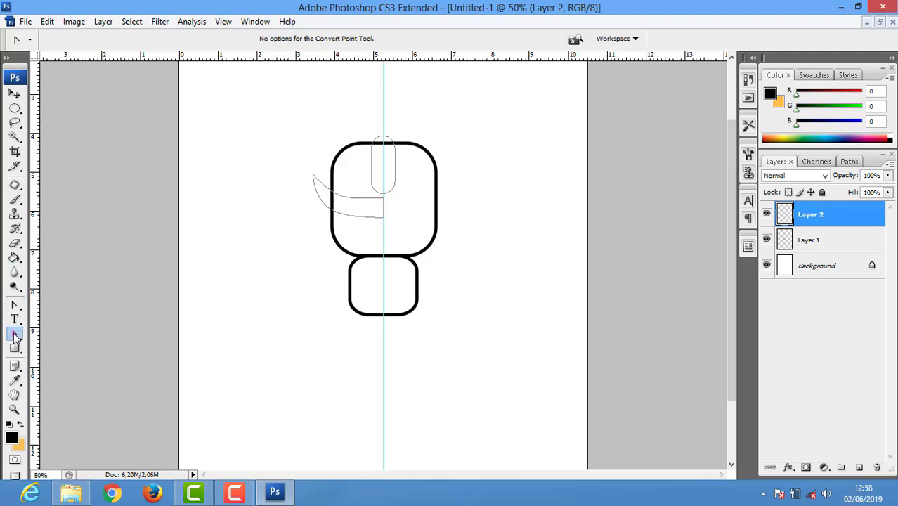
left_click_drag(347, 214, 278, 227)
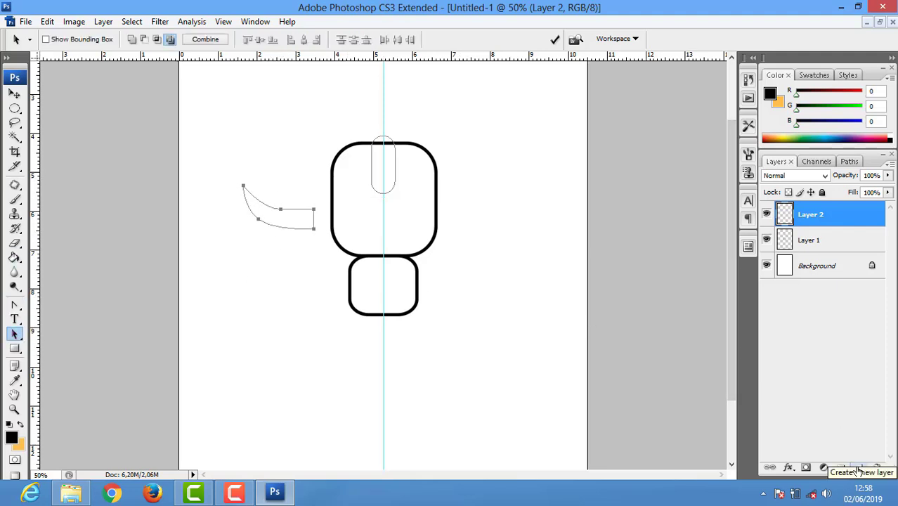
Outline the horn and band paths in black, briefly hiding Layer 1 to check
right_click(482, 235)
right_click(509, 192)
key("Escape")
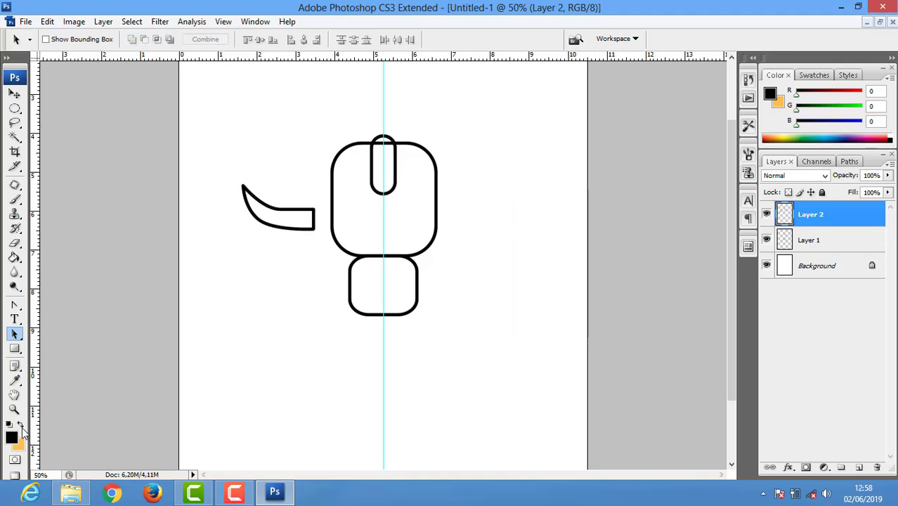
left_click(11, 437)
left_click(817, 261)
key("g")
left_click(766, 239)
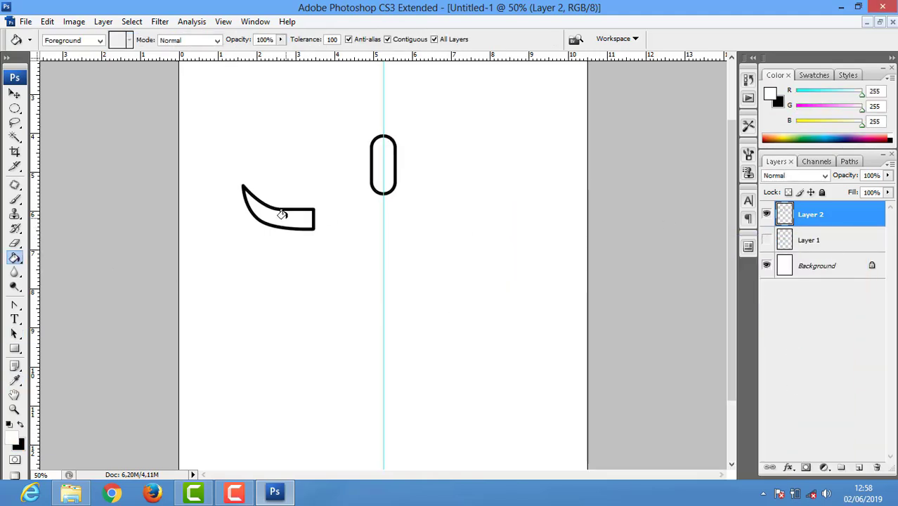
left_click(766, 240)
Cut the horn onto its own layer, move it to the head's top-left, and merge into Layer 2
key("v")
key("m")
mouse_move(218, 171)
left_mouse_down()
mouse_move(329, 254)
mouse_move(373, 196)
left_mouse_up()
key("ctrl+x")
key("ctrl+v")
key("v")
left_click_drag(808, 214, 790, 252)
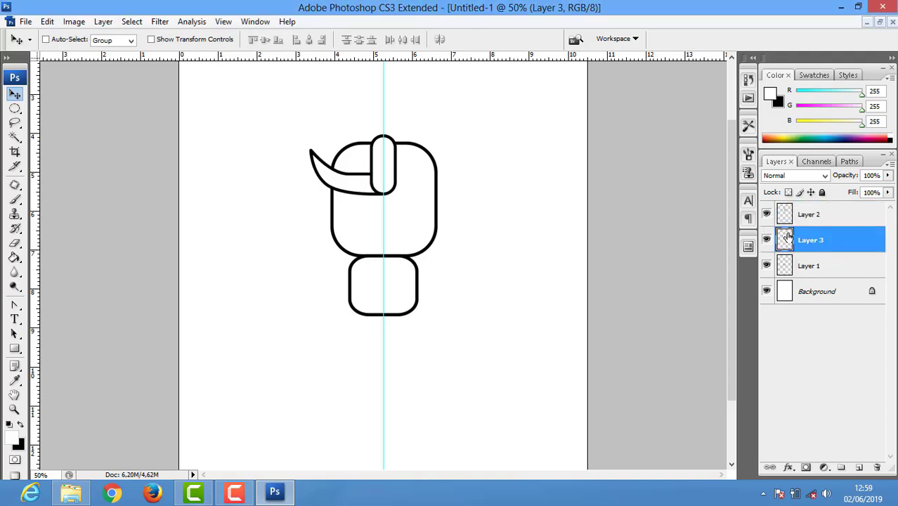
key("ctrl+e")
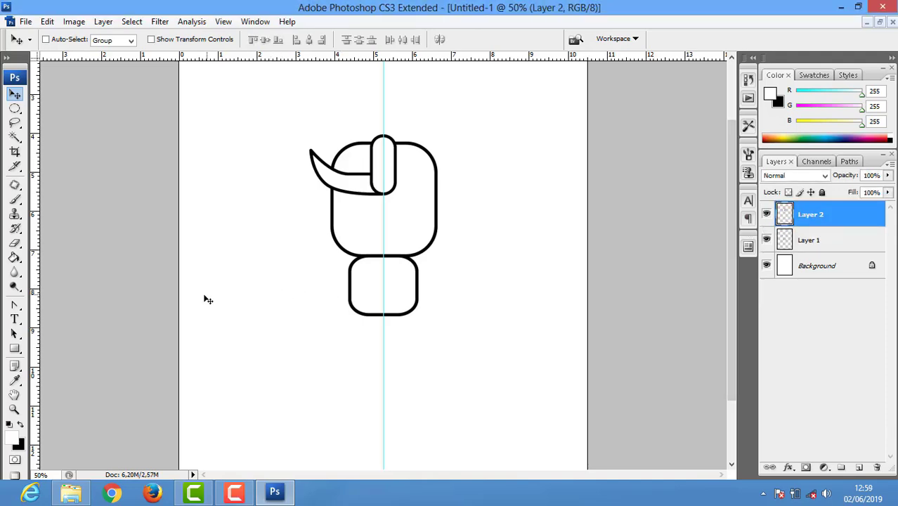
key("ctrl+plus")
key("ctrl+plus")
Draw a thin rectangle path down the head's left side and add Layer 3
key("ctrl+minus")
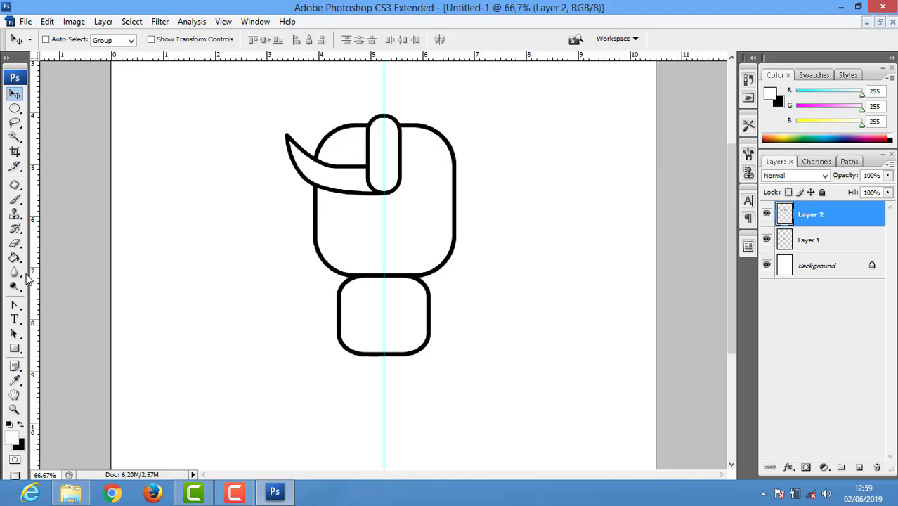
left_click(14, 349)
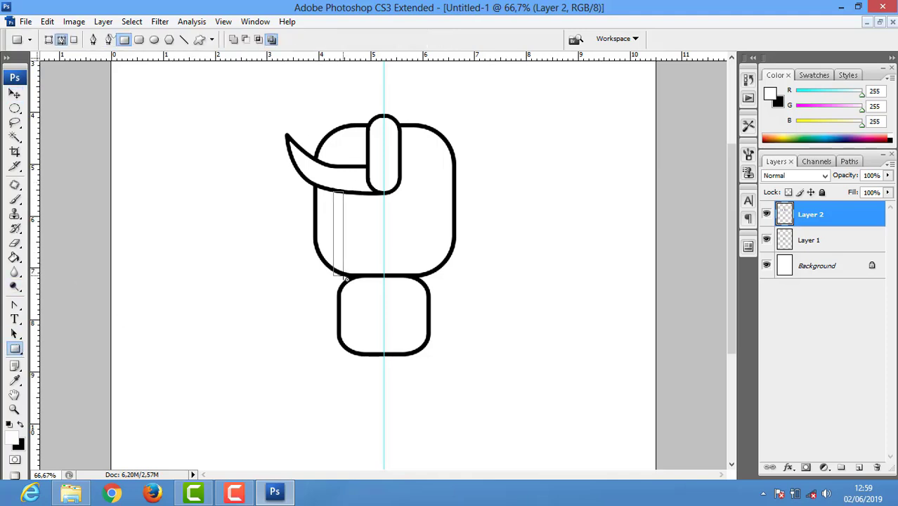
left_click(14, 332)
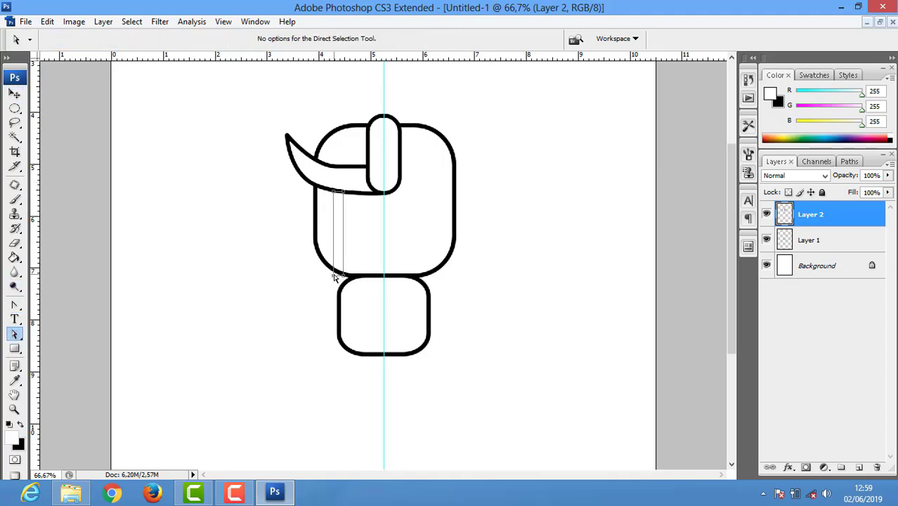
left_click(859, 468)
Stroke the thin rectangle path with the brush twice to make two parallel lines
right_click(554, 285)
left_click(590, 352)
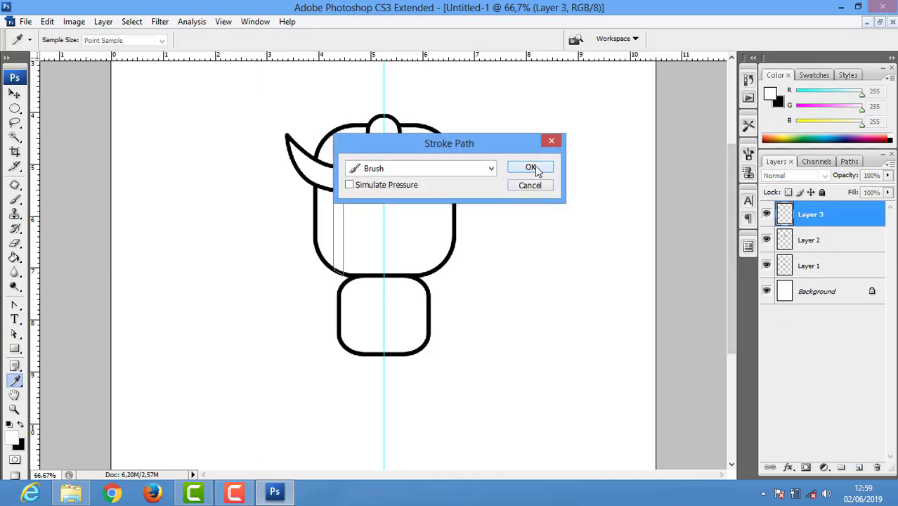
left_click(530, 167)
right_click(518, 232)
left_click(555, 322)
left_click(530, 167)
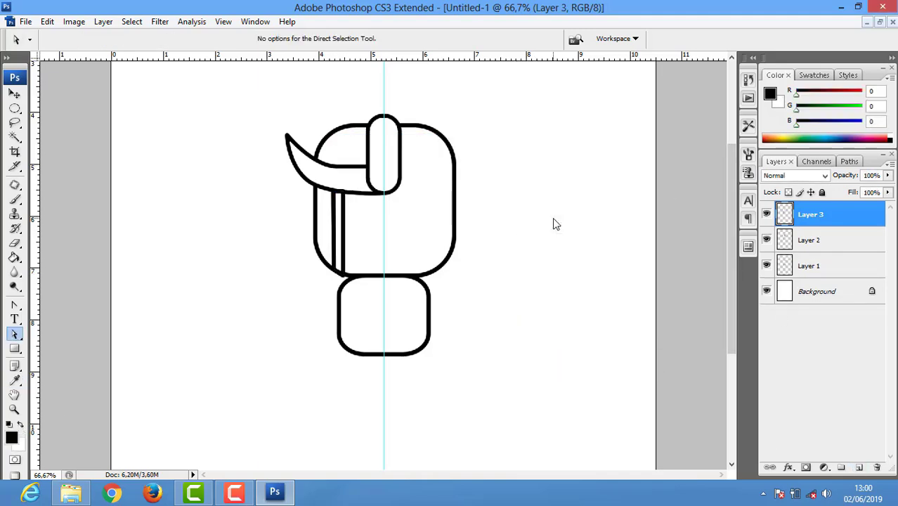
Clean the stripes against Layer 2's outlines, move Layer 3 below Layer 2, and merge
left_click(784, 242, "ctrl")
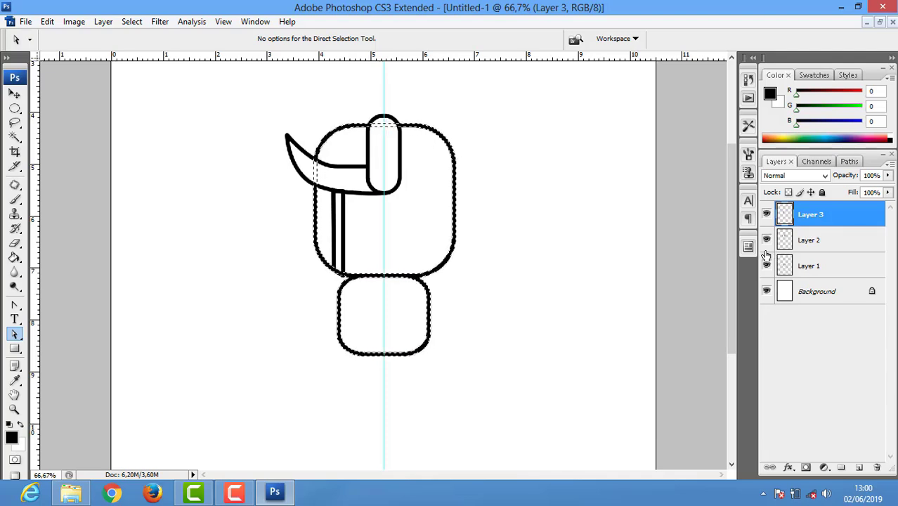
key("e")
key("ctrl+d")
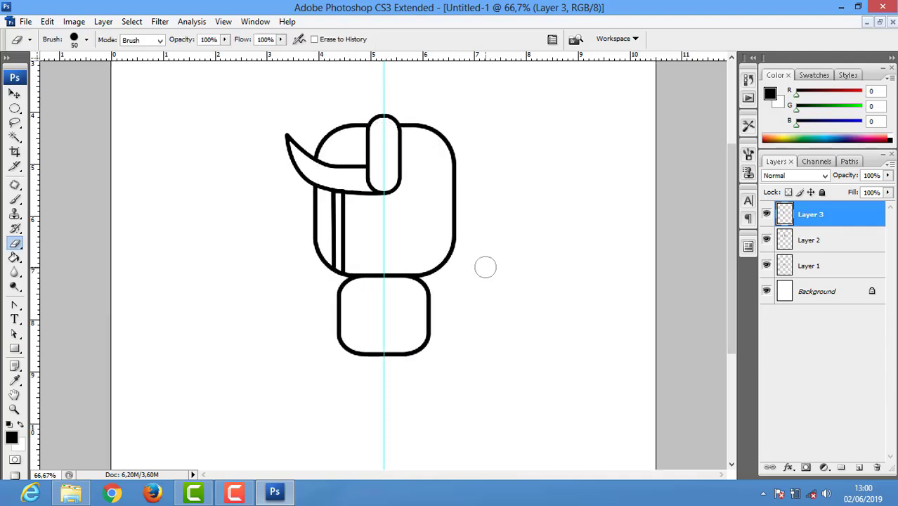
left_click_drag(785, 217, 785, 242)
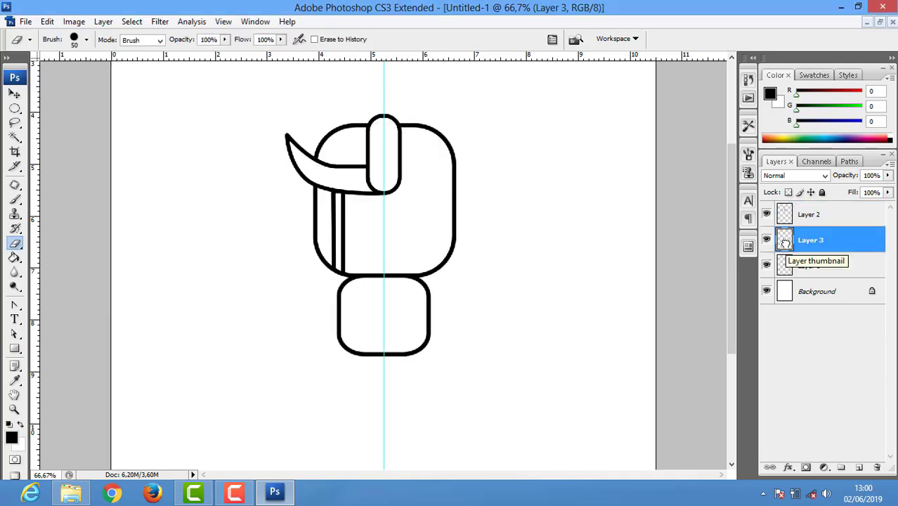
left_click(786, 215, "shift")
key("ctrl+e")
Draw a small ellipse ring and place it on the face's left half as the eye
right_click(14, 349)
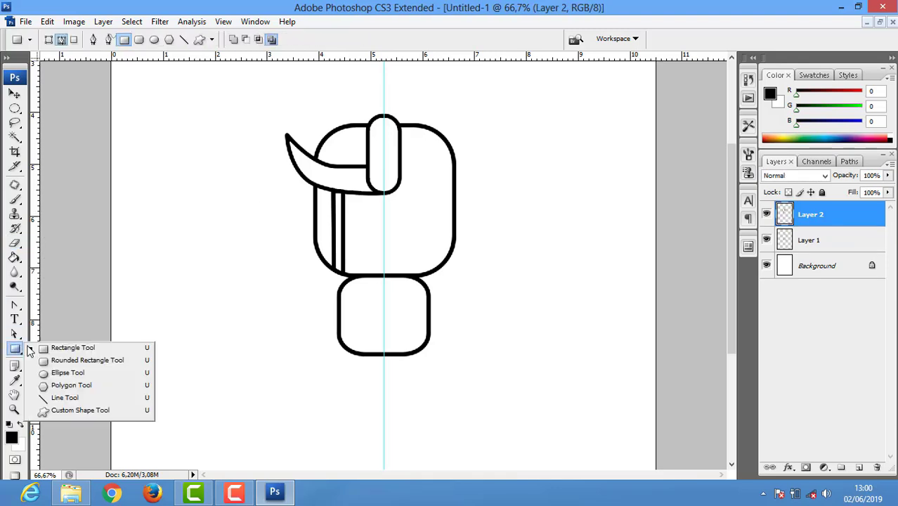
left_click(71, 373)
left_click_drag(267, 248, 267, 248)
right_click(199, 341)
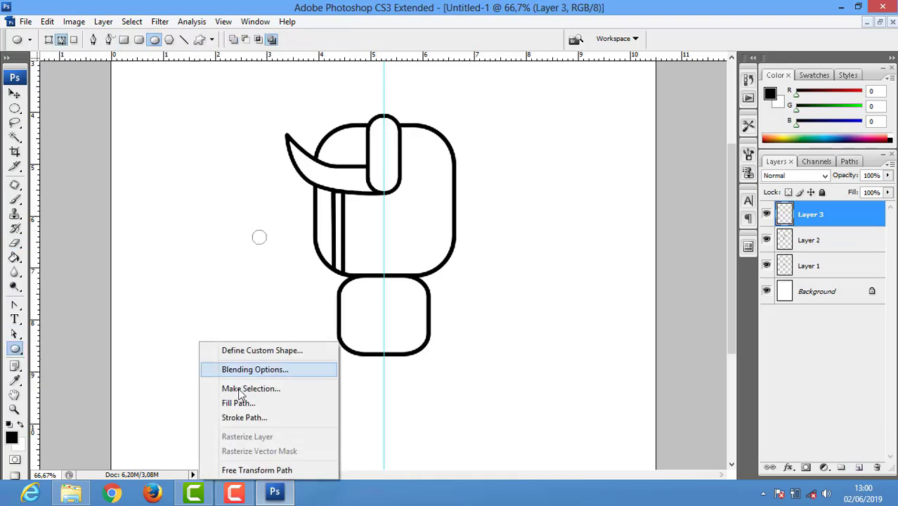
right_click(537, 186)
right_click(211, 299)
key("a")
right_click(222, 320)
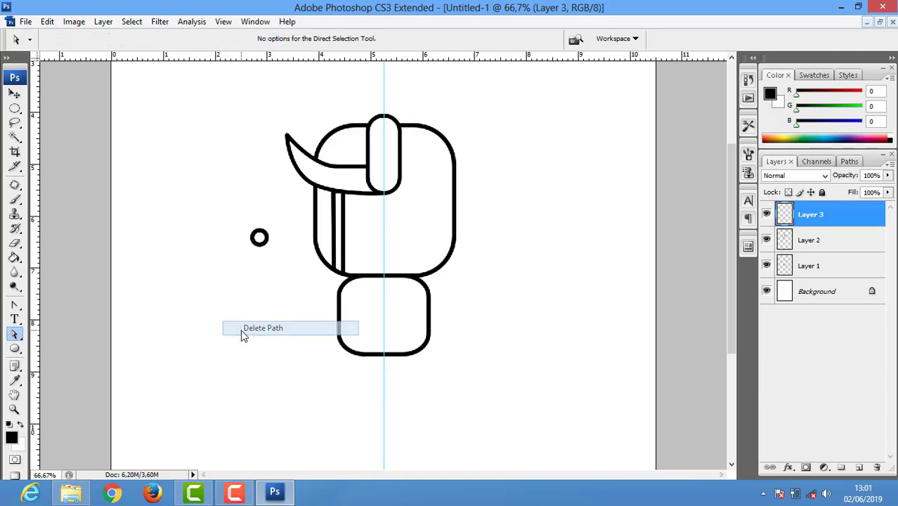
key("v")
left_click_drag(259, 238, 353, 211)
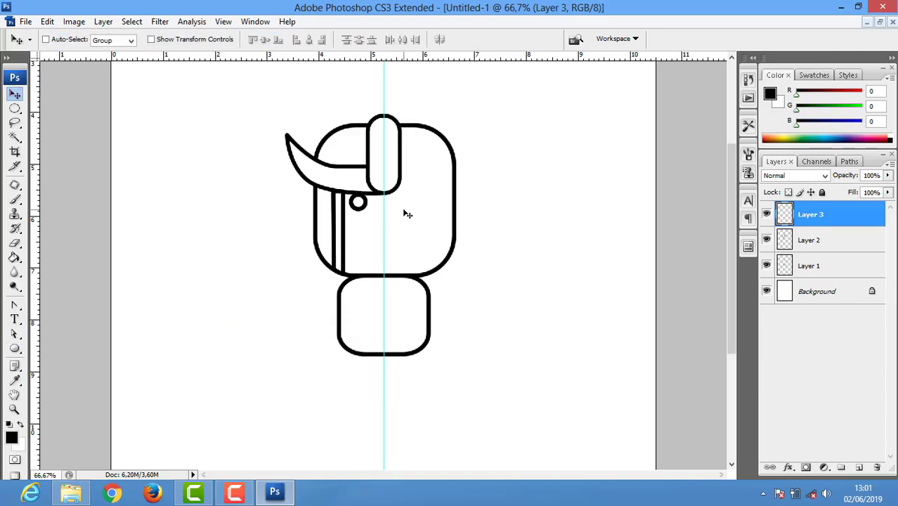
Sketch the brow, mouth and chest paths with the Pen, bending the chest line into an arc
left_click(15, 307)
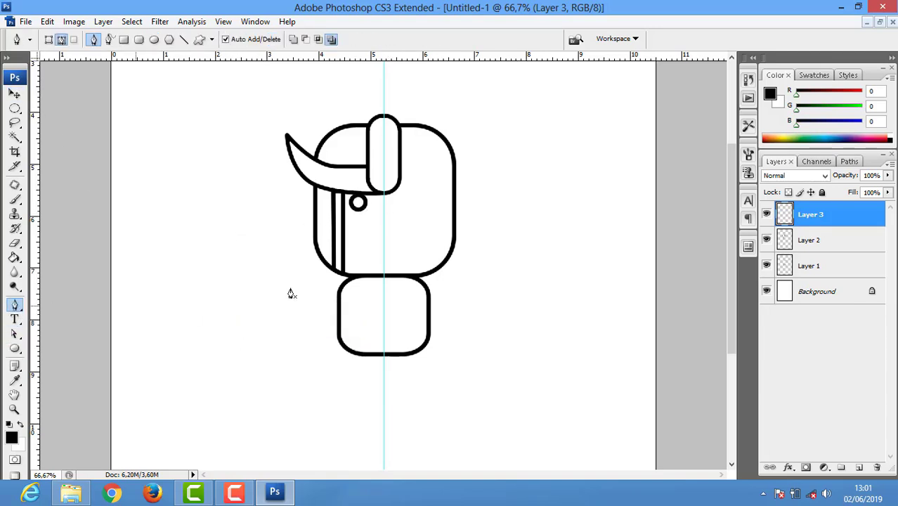
left_click(382, 247)
right_click(16, 306)
left_click(57, 359)
key("ctrl+plus")
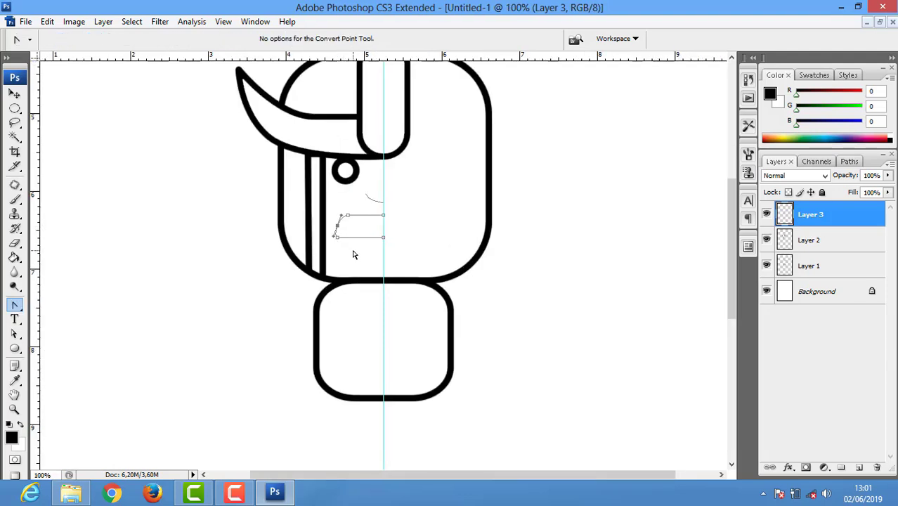
left_click_drag(355, 263, 351, 215)
right_click(15, 306)
left_click(56, 302)
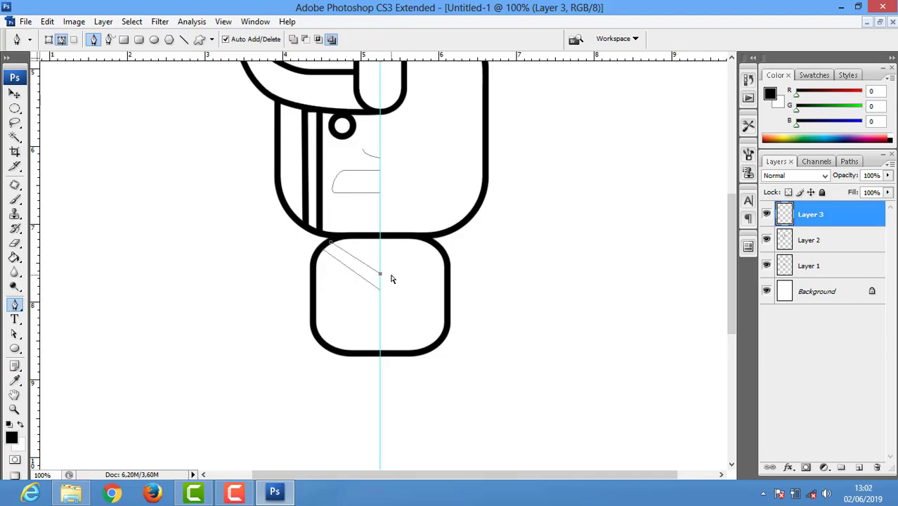
right_click(16, 306)
left_click(56, 354)
left_click_drag(379, 274, 377, 265)
Add the belt outline path with the Pen and Convert Point tools
right_click(15, 306)
left_click(57, 303)
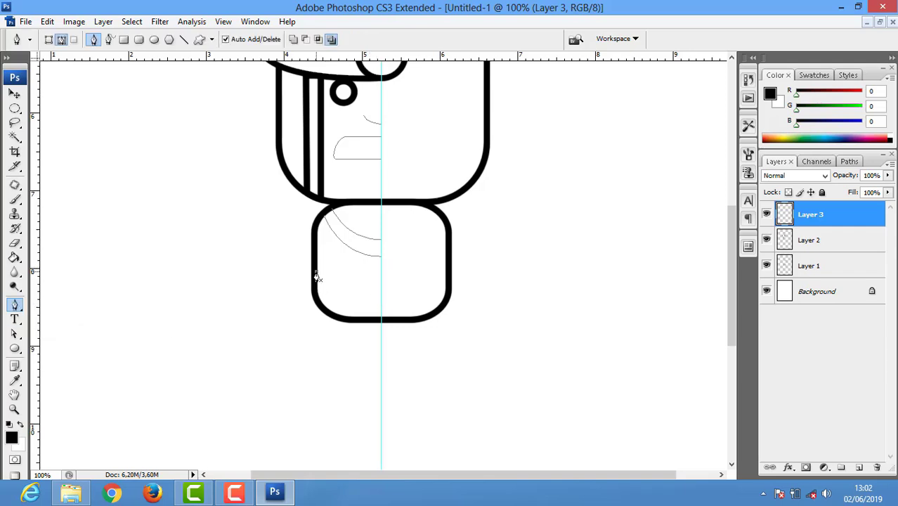
left_click(380, 292)
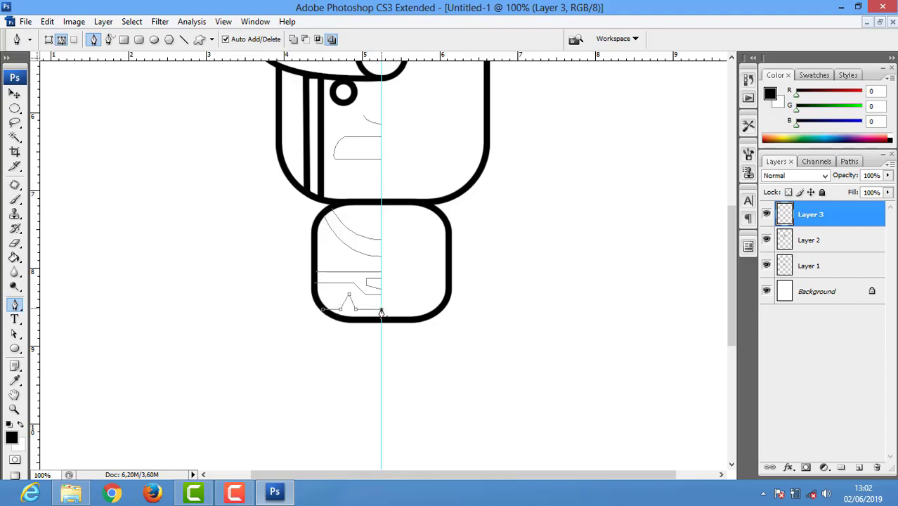
right_click(15, 306)
left_click(56, 360)
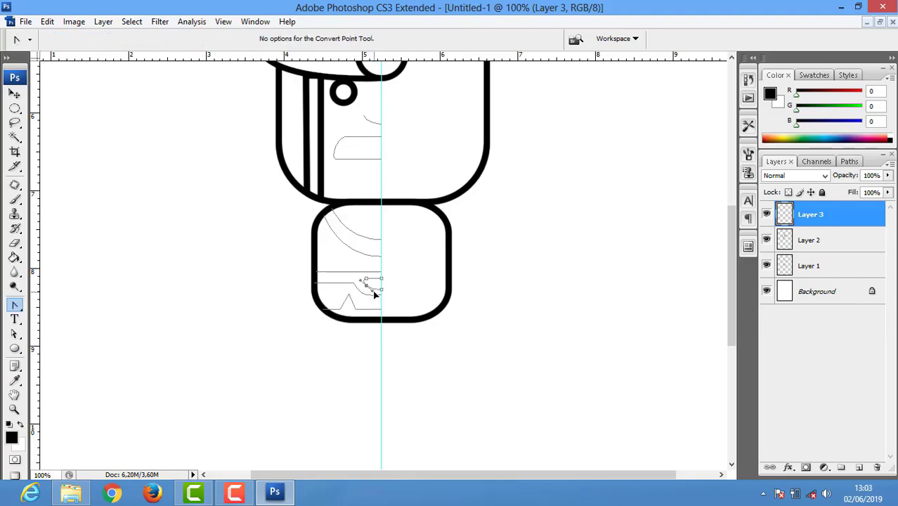
Draw a curved boot outline path below the body
mouse_move(411, 280)
left_mouse_down()
mouse_move(429, 196)
mouse_move(410, 254)
left_mouse_up()
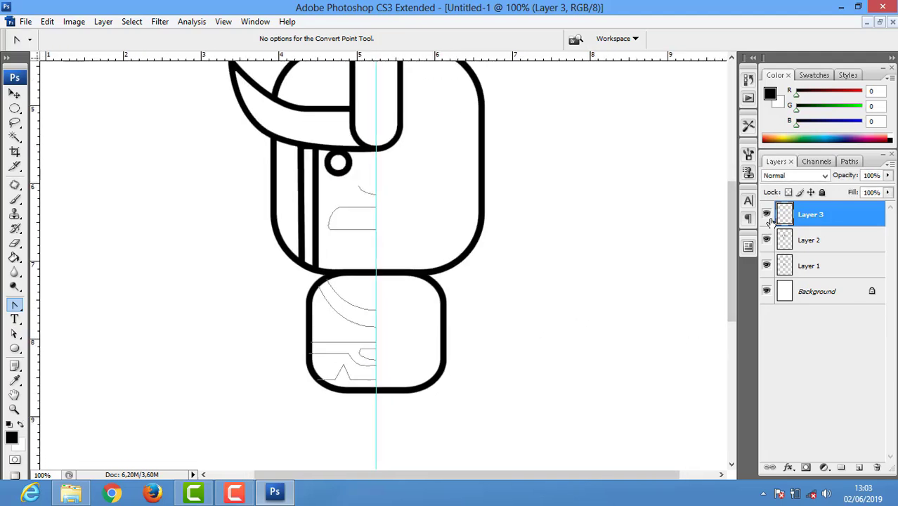
left_click_drag(358, 312, 367, 262)
right_click(15, 306)
left_click(57, 295)
left_click_drag(324, 344, 309, 388)
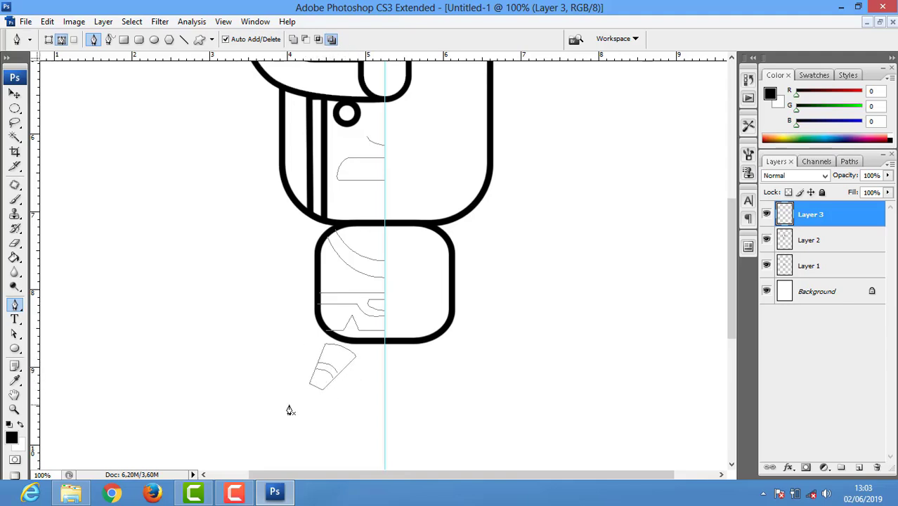
right_click(15, 348)
Draw a small vertical oval for the foot and reposition the circle path
left_click(49, 375)
left_click_drag(253, 357, 276, 405)
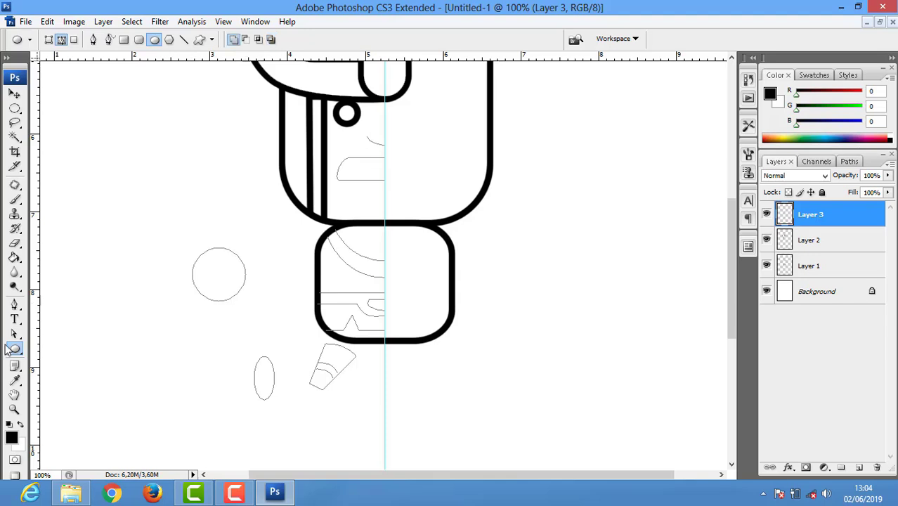
key("a")
left_click_drag(176, 246, 239, 332)
mouse_move(224, 281)
left_mouse_down()
mouse_move(317, 266)
mouse_move(250, 275)
mouse_move(146, 267)
left_mouse_up()
Duplicate the circle, scale the copy to 132.1%, and place it left of the original
key("ctrl+t")
left_click_drag(201, 293, 222, 300)
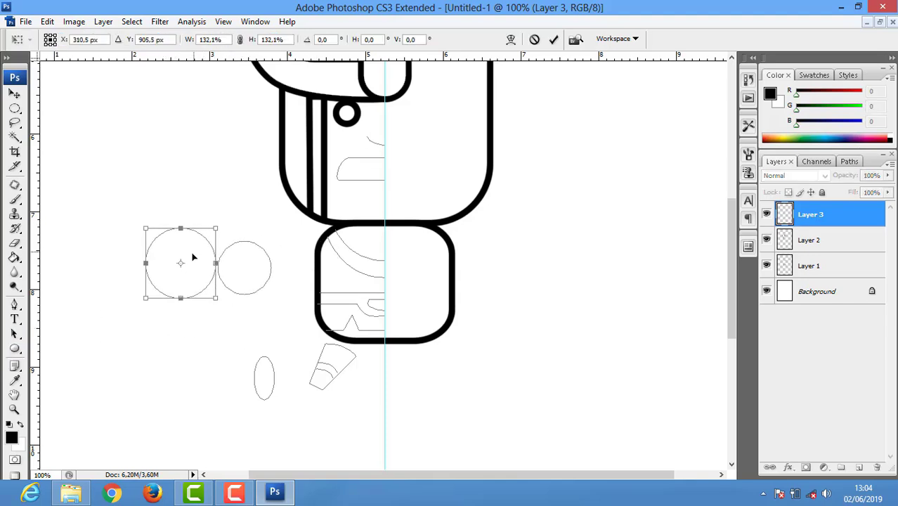
left_click_drag(186, 257, 181, 260)
key("a")
key("Return")
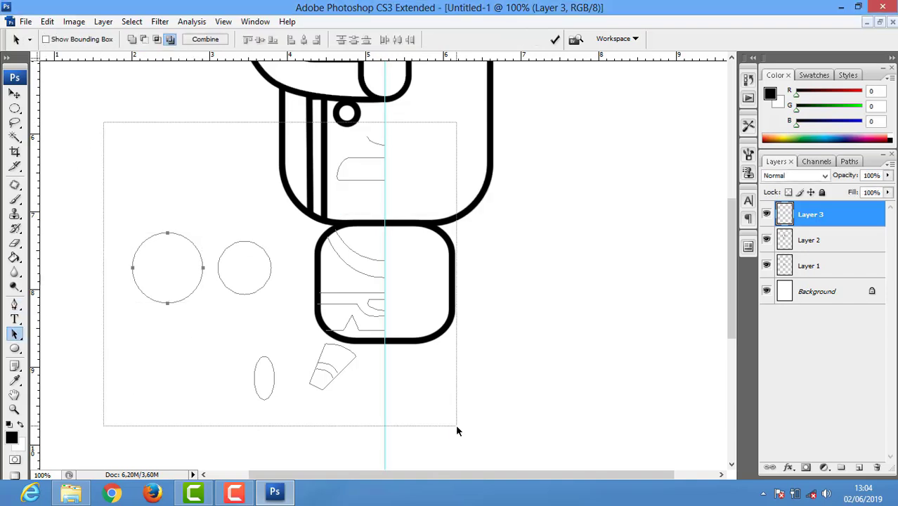
Stroke all the drawn paths in thick black
left_click_drag(103, 123, 455, 425)
right_click(502, 238)
left_click(552, 327)
left_click(520, 170)
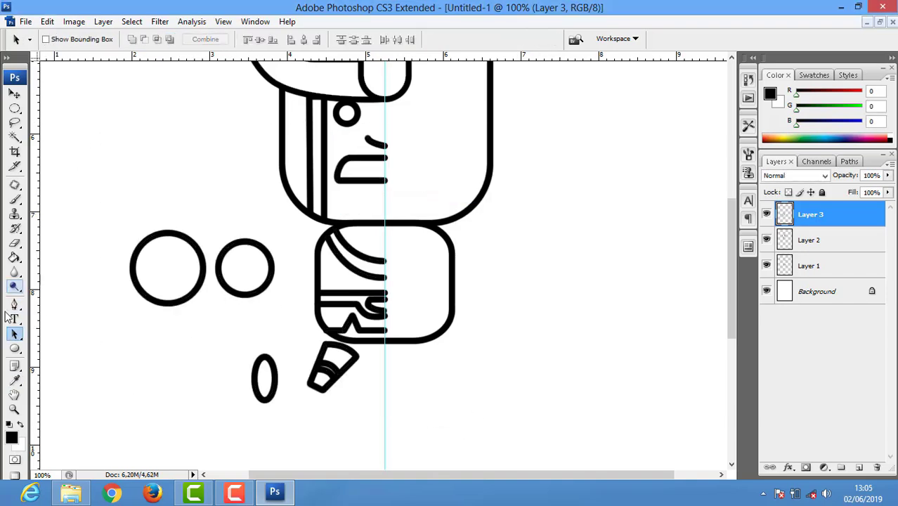
key("x")
left_click(14, 257)
Fill the larger circle, smaller circle and small oval with white
left_click(167, 267)
left_click(235, 266)
left_click(264, 378)
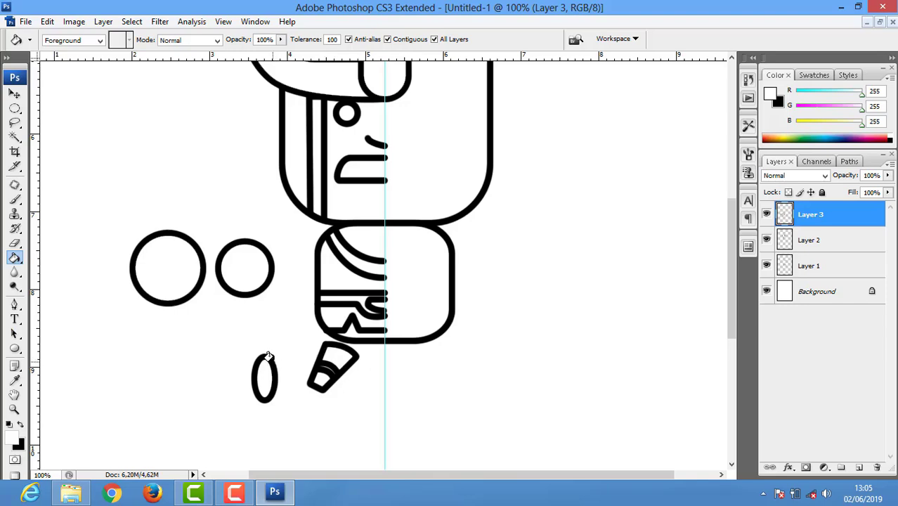
Move the left circle onto the second circle to form a fist
left_click(14, 108)
left_click_drag(441, 120, 386, 416)
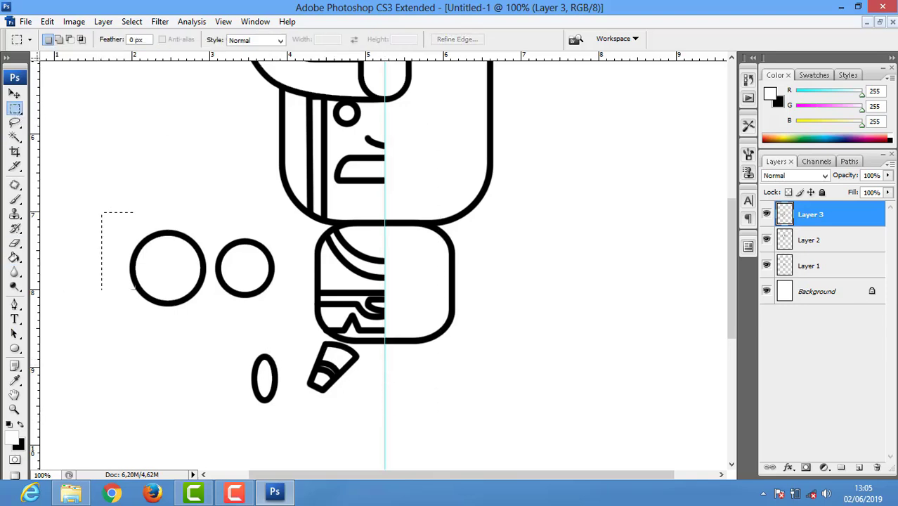
left_click_drag(101, 213, 209, 343)
key("v")
left_click_drag(154, 273, 206, 265)
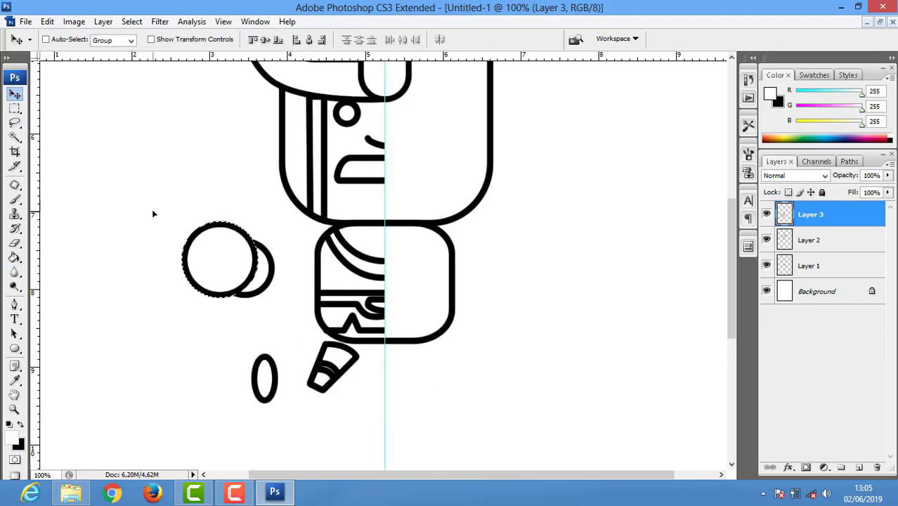
key("ctrl+d")
Move both shoulder circles against the body's left side
left_click(14, 108)
left_click_drag(141, 207, 280, 317)
key("v")
left_click_drag(236, 267, 289, 254)
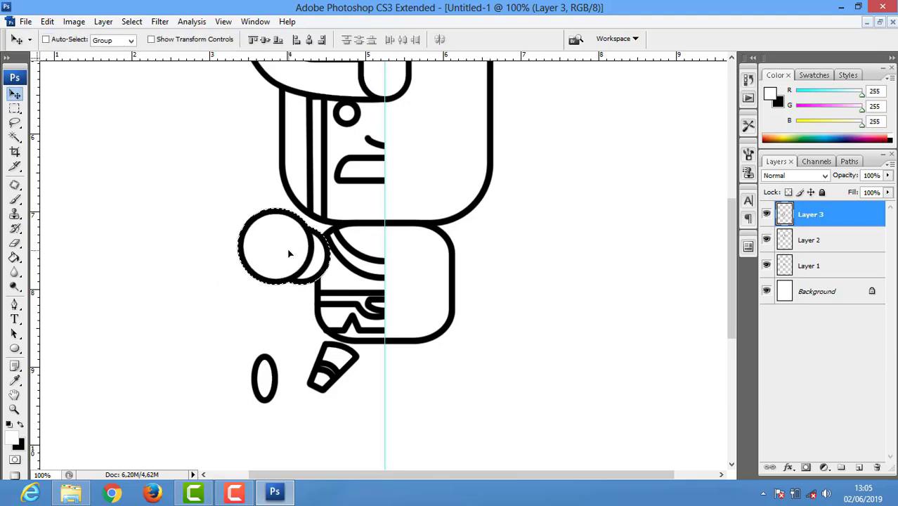
Rotate the small oval about −28.6° and move it toward the boot
left_click(14, 108)
left_click_drag(236, 341, 294, 425)
key("v")
key("ctrl+t")
left_click_drag(318, 362, 304, 340)
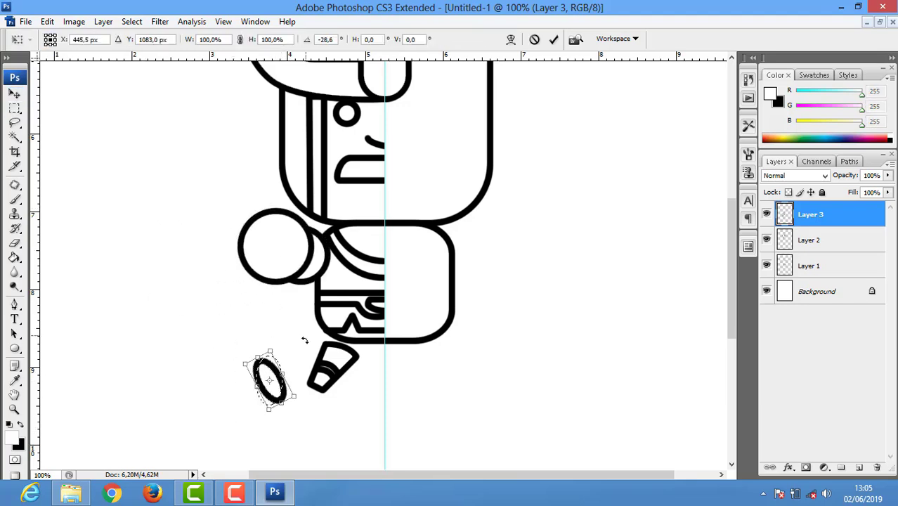
key("Return")
left_click_drag(269, 379, 307, 372)
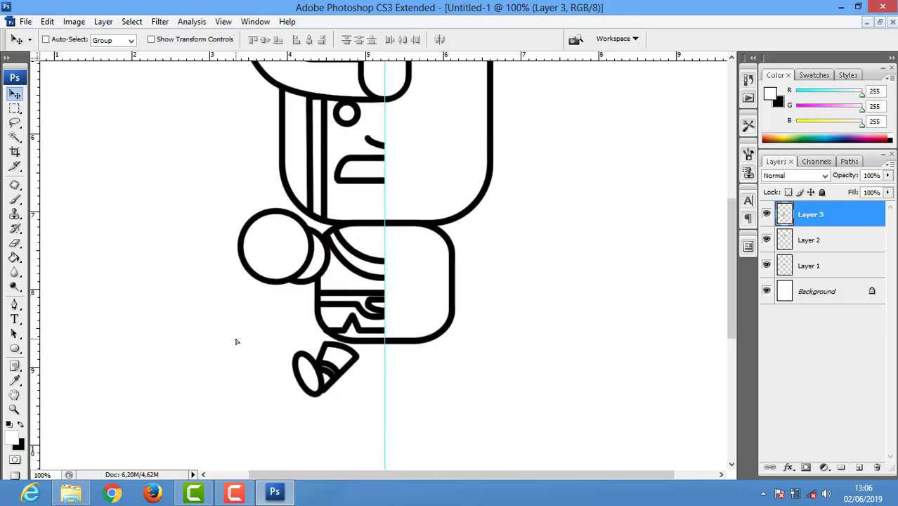
Nudge the rotated oval up and right onto the boot, then deselect
key("e")
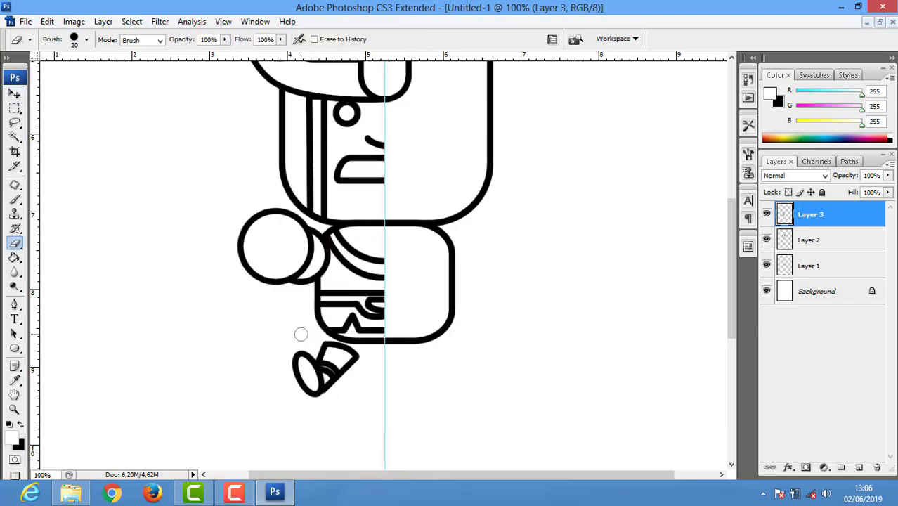
key("m")
left_click_drag(278, 336, 369, 402)
key("v")
left_click_drag(338, 363, 350, 351)
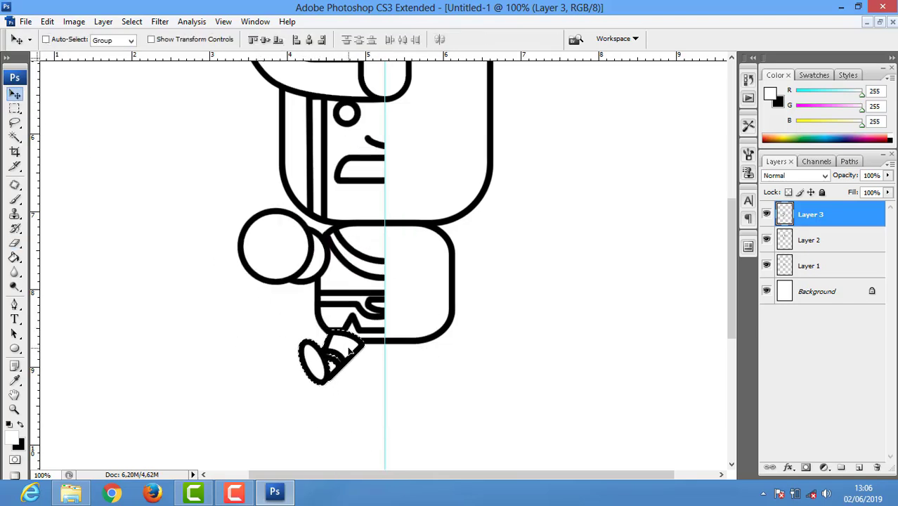
key("ctrl+d")
scroll(425, 348, "up", 3)
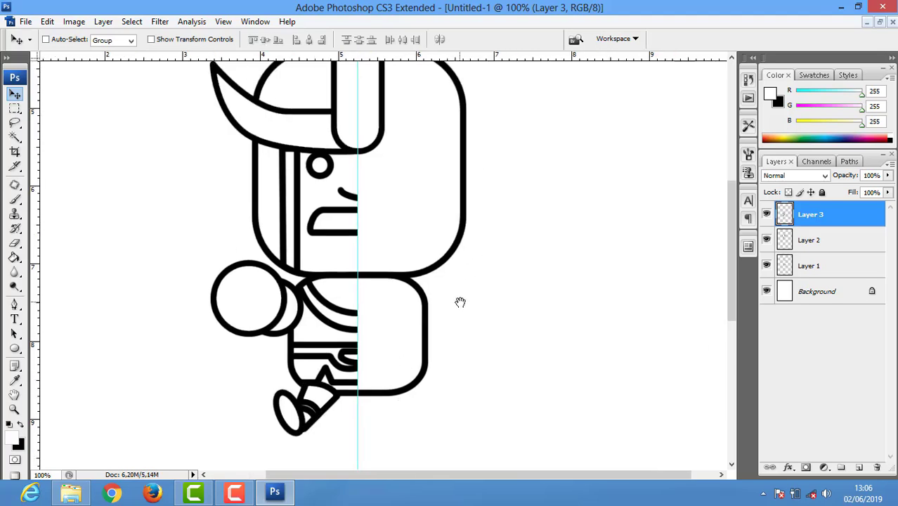
left_click_drag(459, 302, 468, 297)
Merge the drawing layers and delete the half right of the guide
key("ctrl+minus")
key("ctrl+e")
key("m")
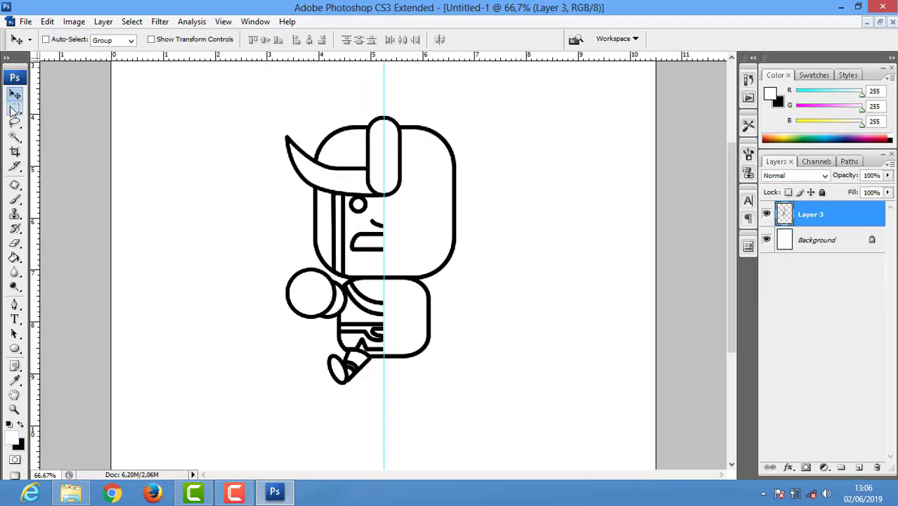
left_click_drag(546, 96, 385, 401)
key("Delete")
key("ctrl+d")
Duplicate the half-figure layer and flip the copy horizontally to mirror it
key("v")
key("ctrl+j")
key("ctrl+t")
right_click(431, 285)
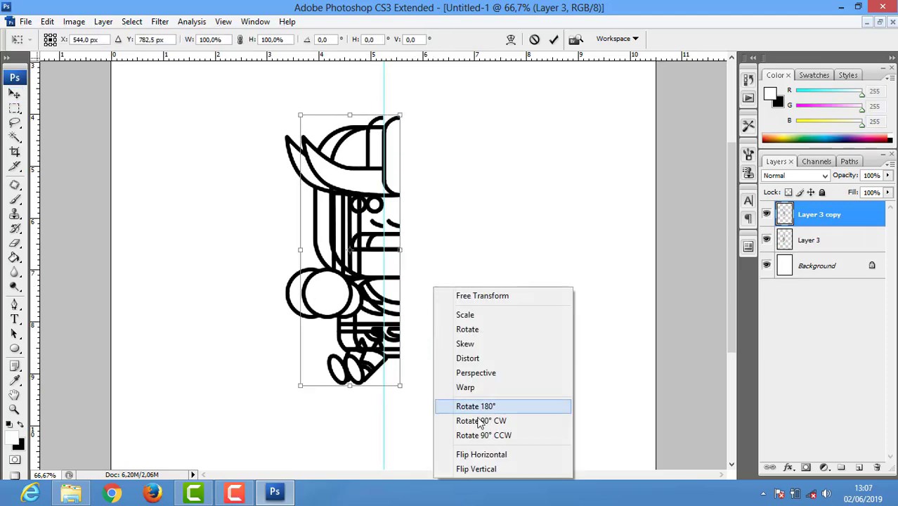
left_click(484, 478)
key("Return")
key("ctrl+plus")
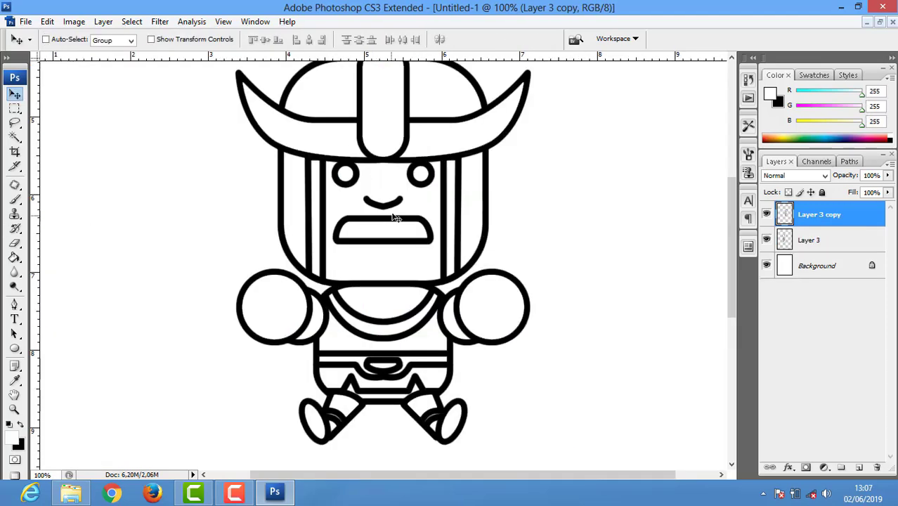
Group both halves as Group 1, duplicate it, hide the original, add Layer 4
left_click(808, 240, "shift")
key("ctrl+g")
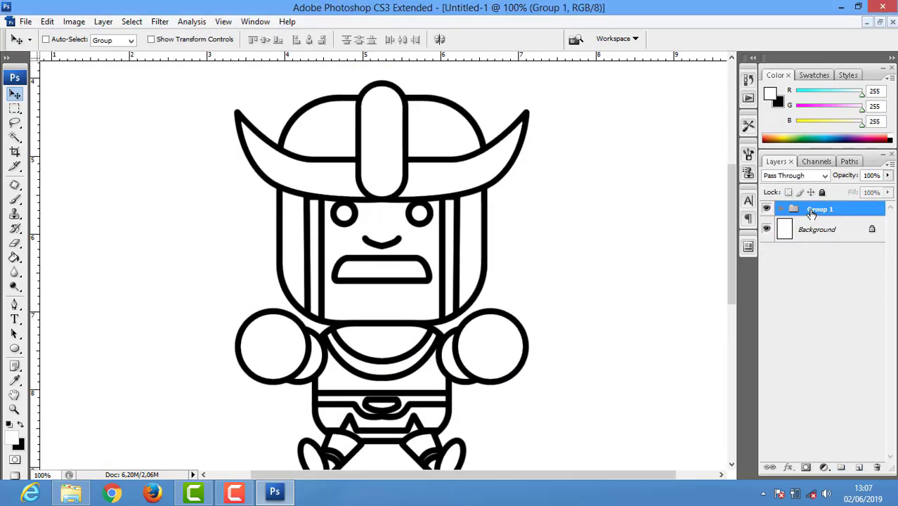
right_click(819, 214)
left_click(812, 360)
key("Return")
left_click(766, 235)
left_click(858, 468)
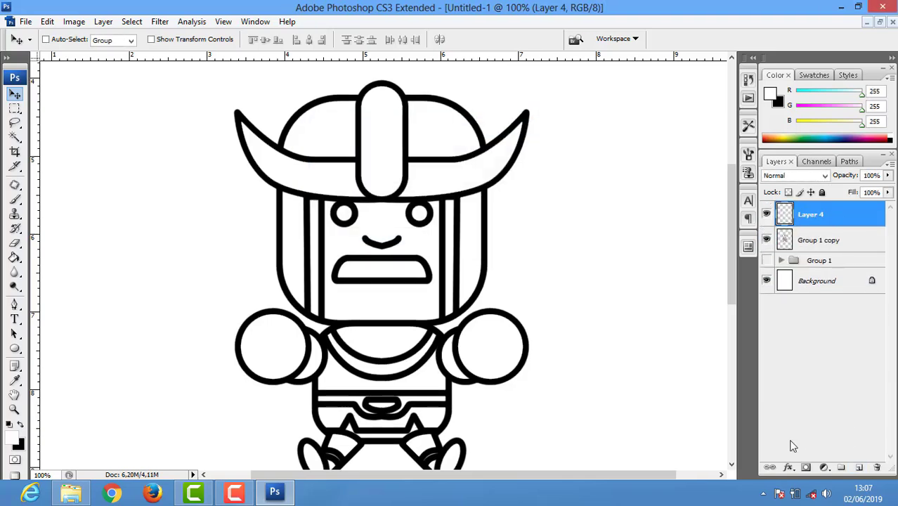
left_click_drag(505, 331, 503, 312)
Fill the horns, helmet band and stripes, shoulder balls and collar yellow
left_click(12, 436)
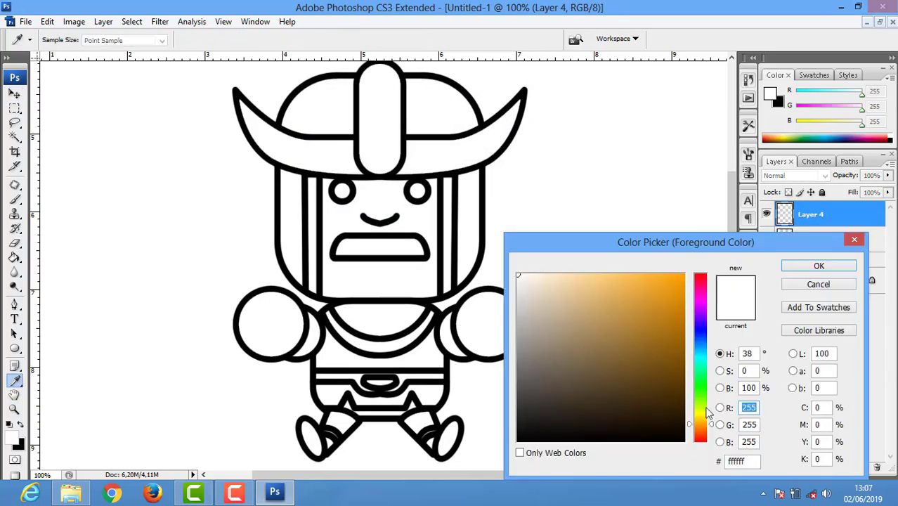
left_click(682, 283)
left_click(819, 265)
left_click(316, 151)
left_click(380, 120)
left_click(423, 149)
left_click(270, 323)
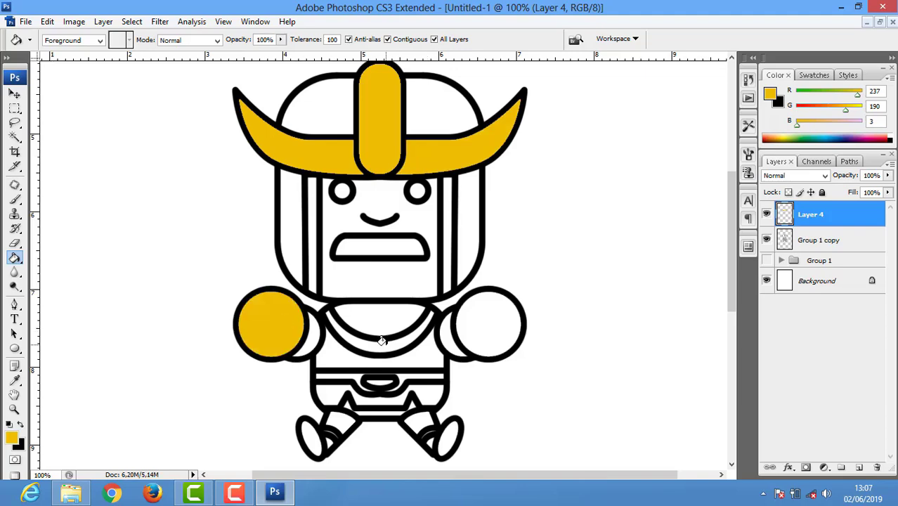
left_click(382, 340)
left_click(311, 236)
left_click(447, 235)
left_click(488, 323)
Fill the belt parts, boot stripes and boot ovals yellow, undoing stray outline fills
scroll(330, 286, "up", 1)
scroll(306, 249, "down", 3)
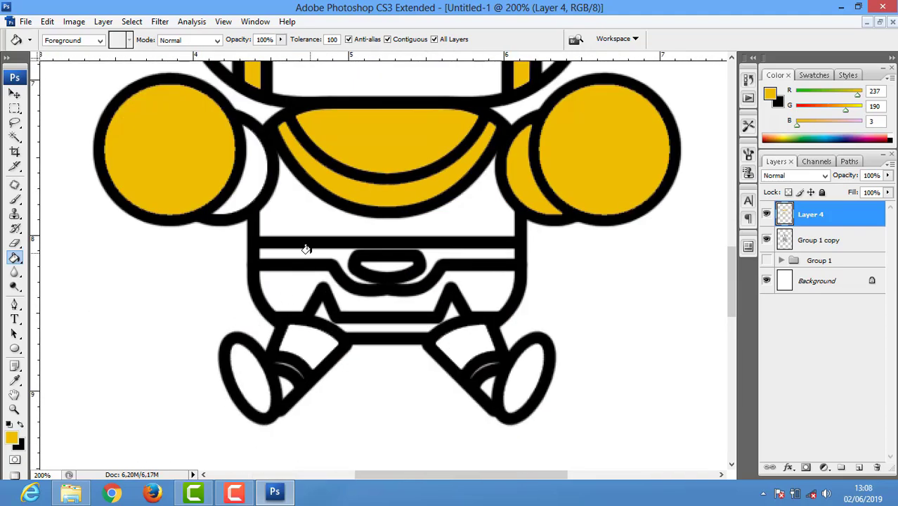
left_click(307, 249)
left_click(432, 251)
left_click(285, 364)
key("ctrl+z")
scroll(295, 281, "up", 1)
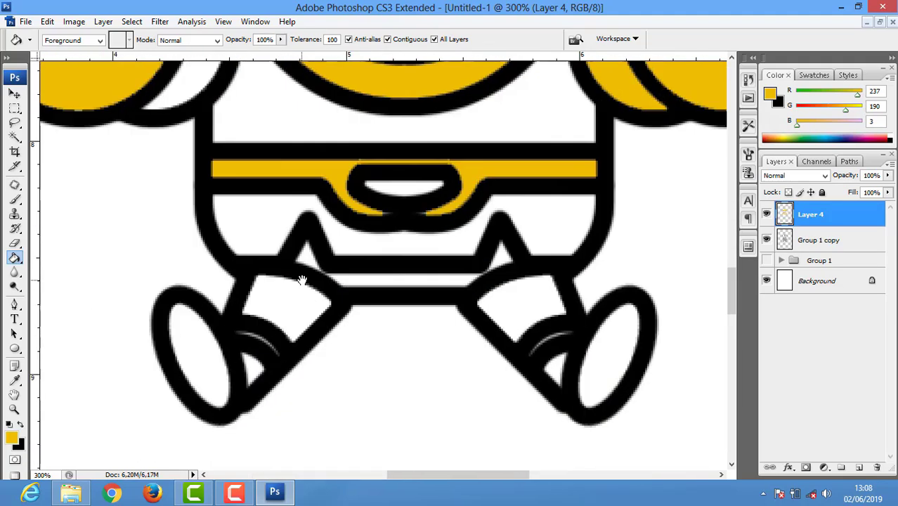
scroll(295, 281, "down", 1)
left_click(246, 332)
left_click(535, 339)
left_click(528, 345)
key("ctrl+z")
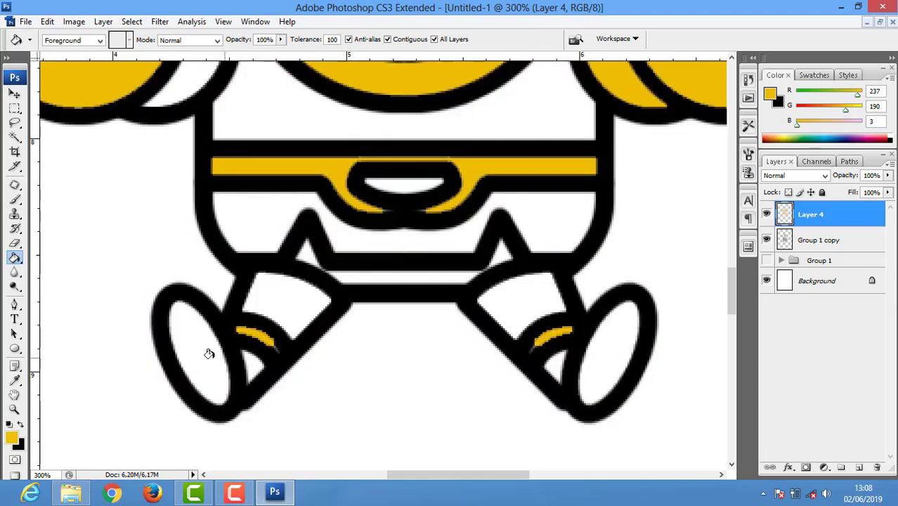
left_click(211, 353)
left_click(596, 363)
scroll(402, 257, "down", 1)
Fill the belt buckle with a bright orange
left_click(11, 437)
left_click(656, 305)
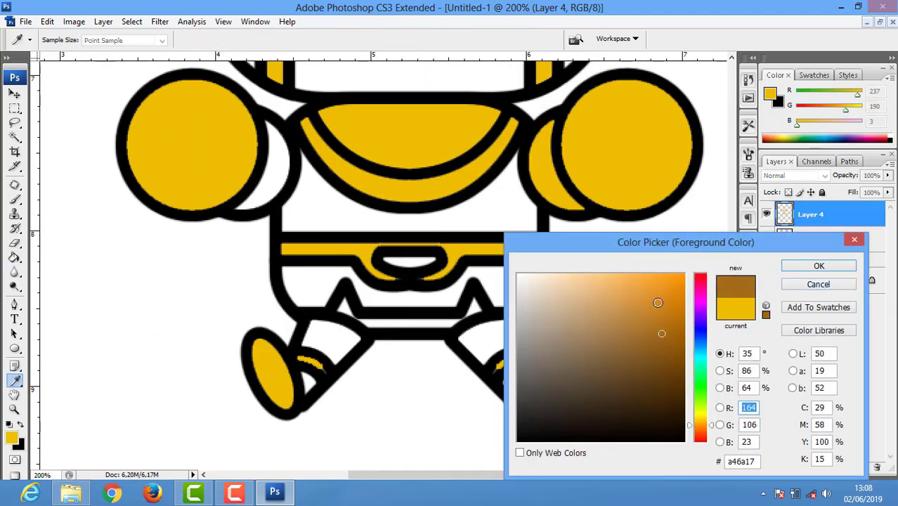
left_click(818, 262)
left_click(404, 261)
left_click(236, 494)
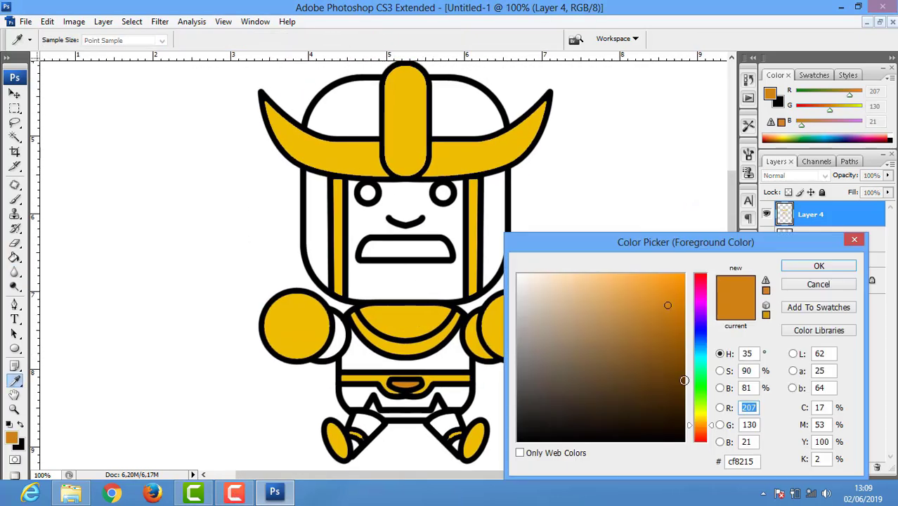
Fill the helmet, torso, shoulder gap and right leg blue
left_click(701, 335)
left_click(818, 266)
key("g")
left_click(337, 105)
left_click(467, 106)
left_click(315, 225)
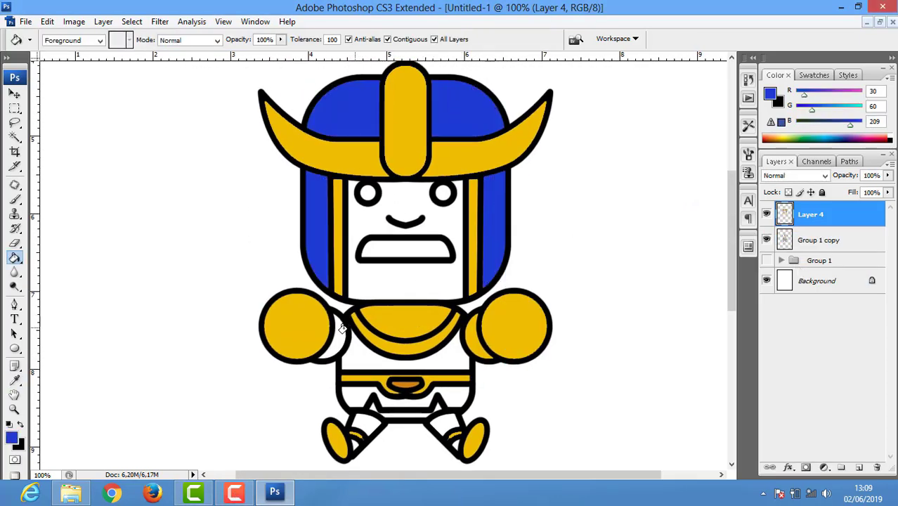
left_click(342, 328)
left_click(351, 355)
left_click(359, 401)
left_click(444, 424)
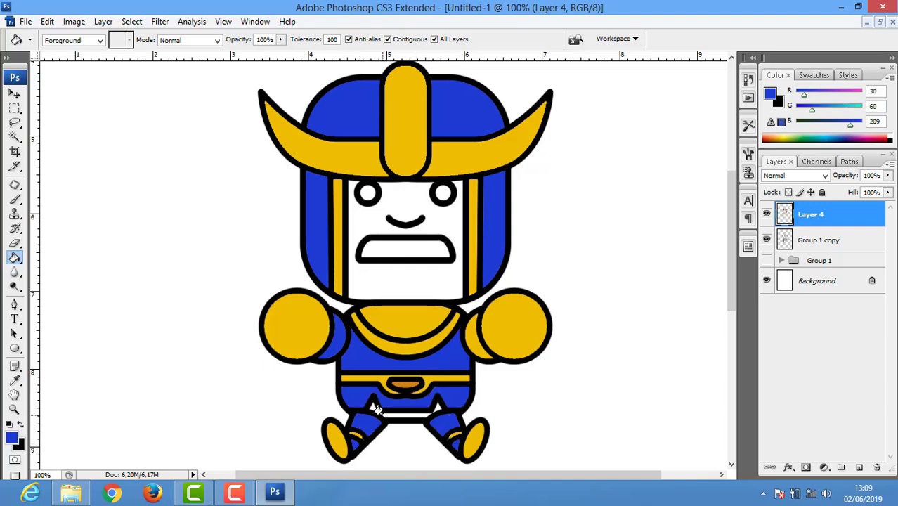
Fill the area under the belt dark blue
left_click(11, 438)
left_click(651, 355)
left_click(818, 266)
left_click(373, 400)
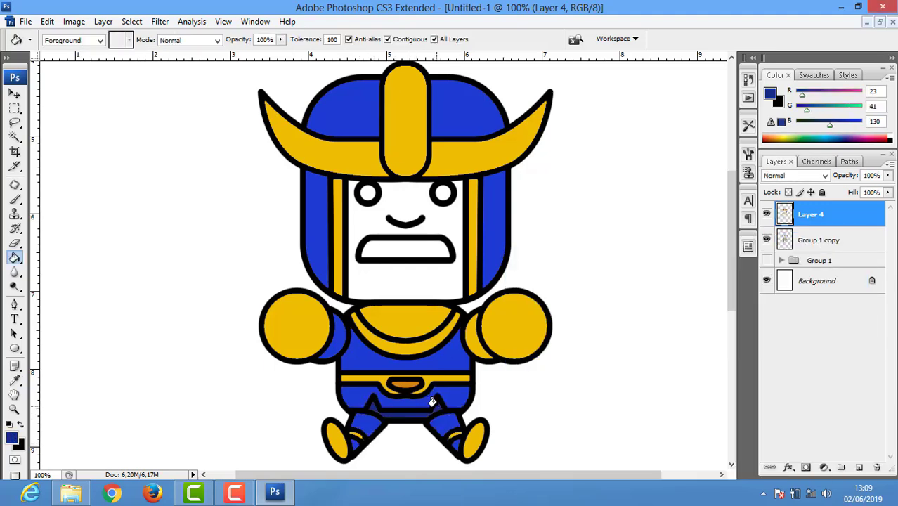
Fill the face and left glove purple
left_click(11, 438)
left_click(812, 265)
left_click(12, 438)
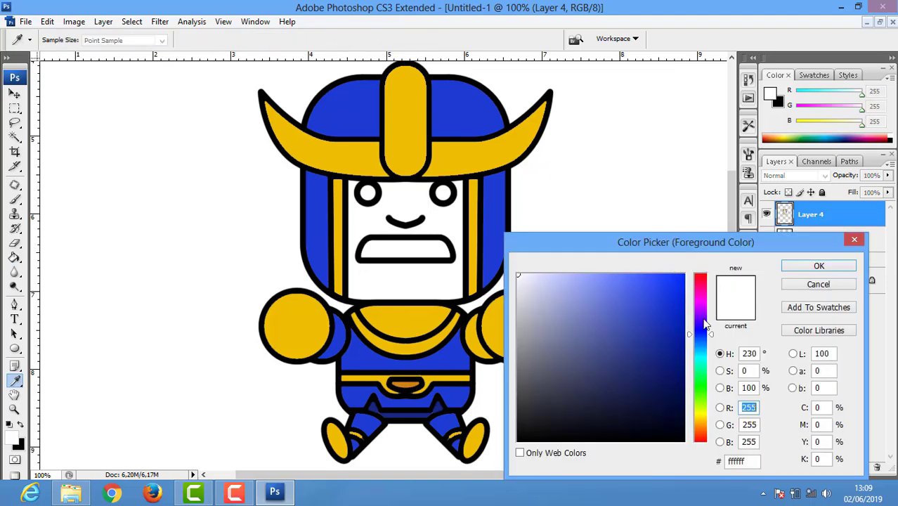
left_click(660, 331)
left_click(811, 265)
left_click(427, 242)
left_click(299, 319)
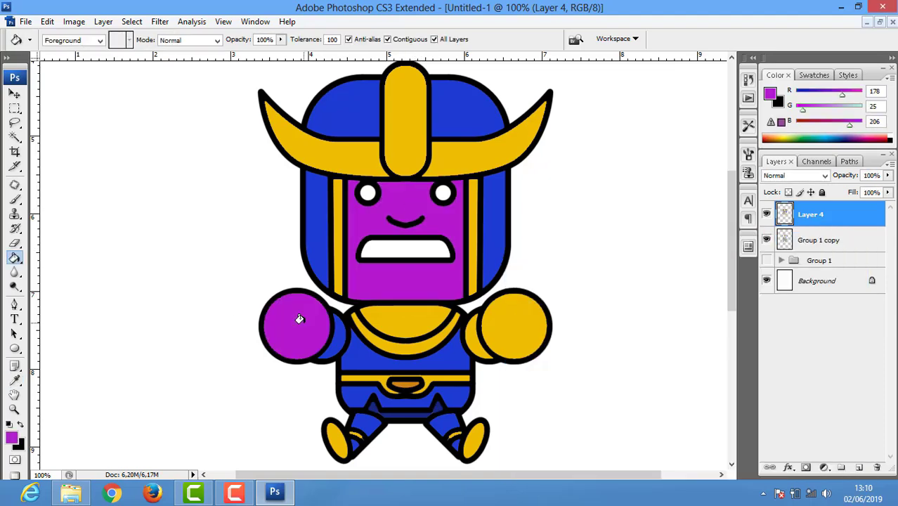
scroll(606, 238, "up", 1)
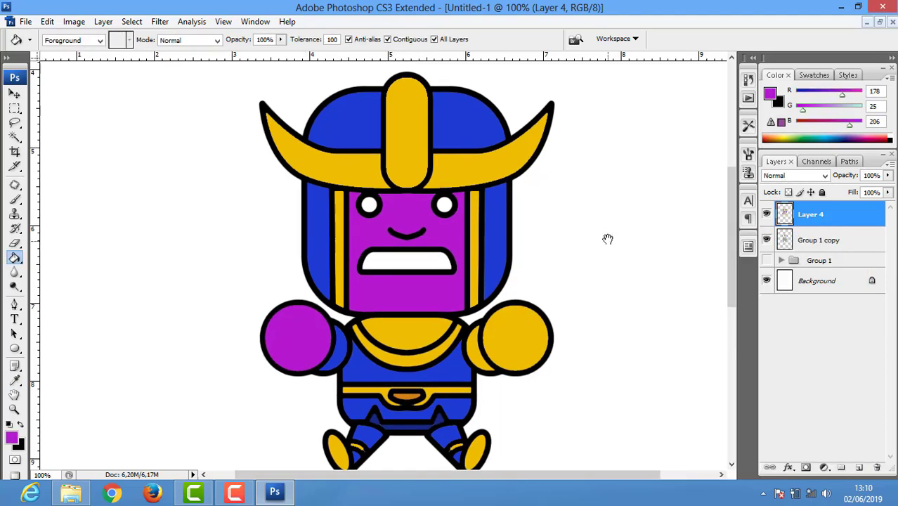
left_click(15, 306)
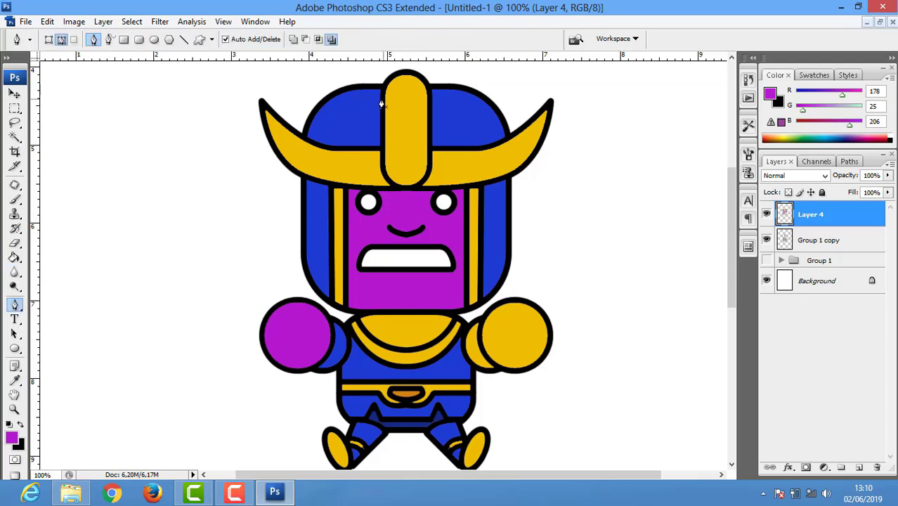
Bend the path segment over the helmet into a curve with the Convert Point Tool
left_click(16, 306)
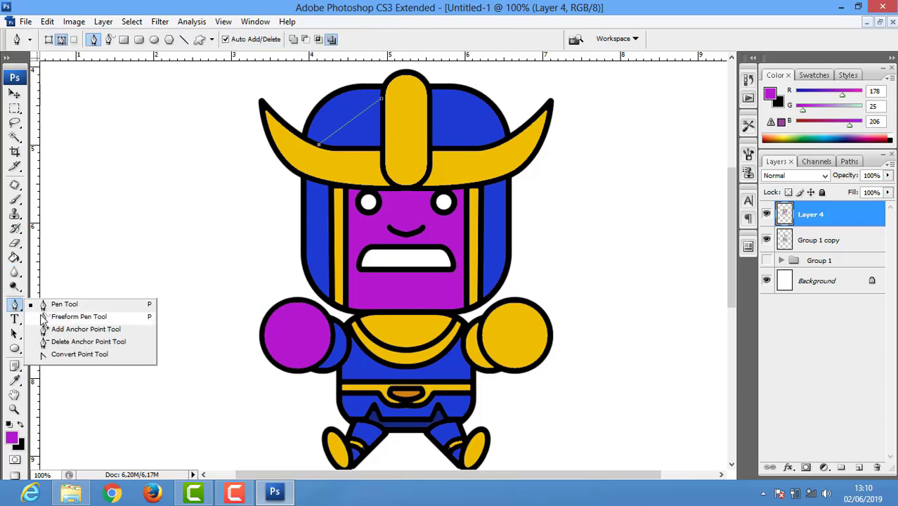
left_click(67, 353)
left_click_drag(318, 144, 306, 202)
left_click(15, 306)
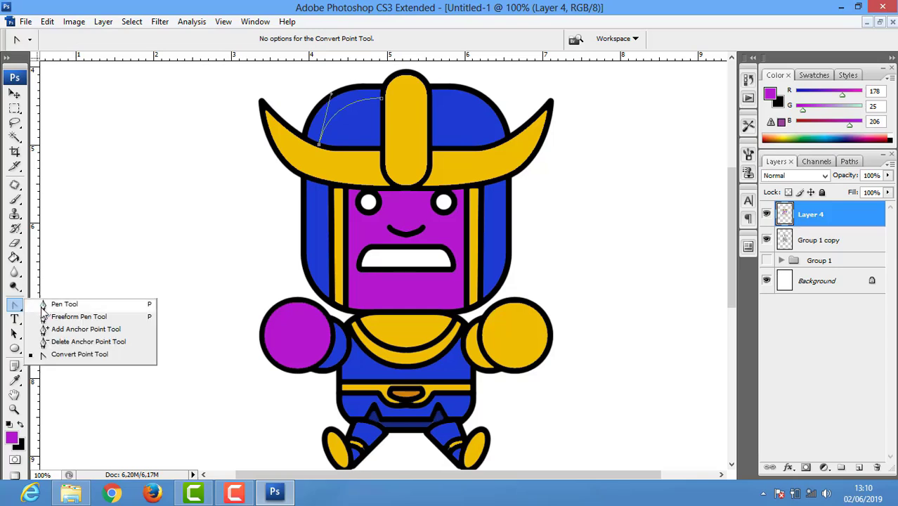
left_click(60, 302)
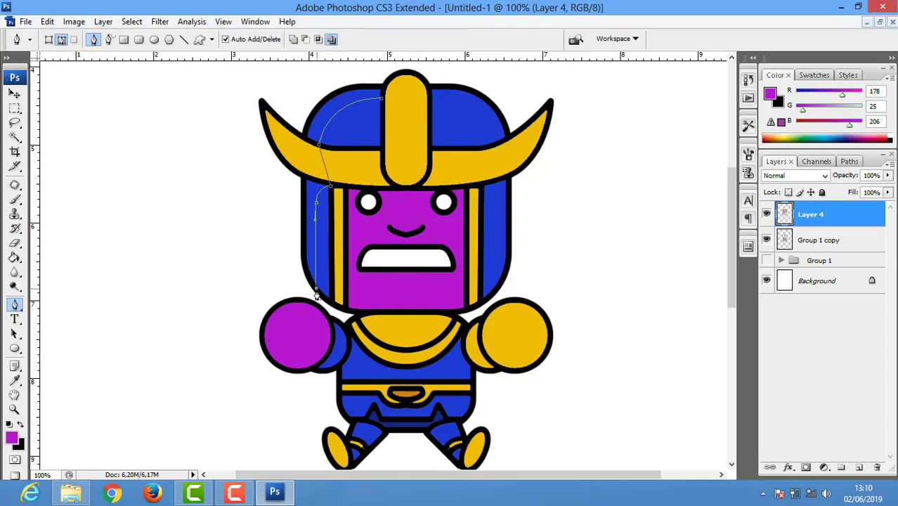
Extend the shadow path around the helmet, glove and lower body, and load it as a selection
left_click(290, 285)
left_click(208, 108)
left_click(246, 84)
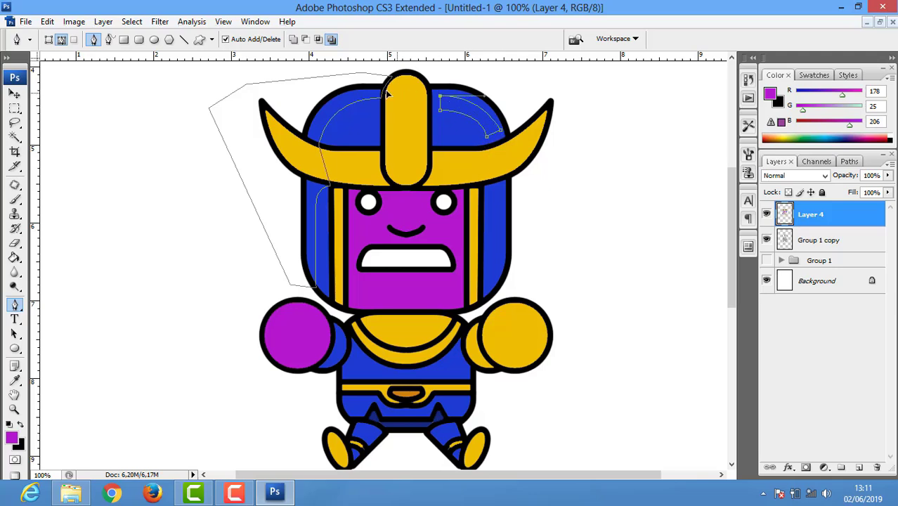
scroll(511, 124, "down", 2)
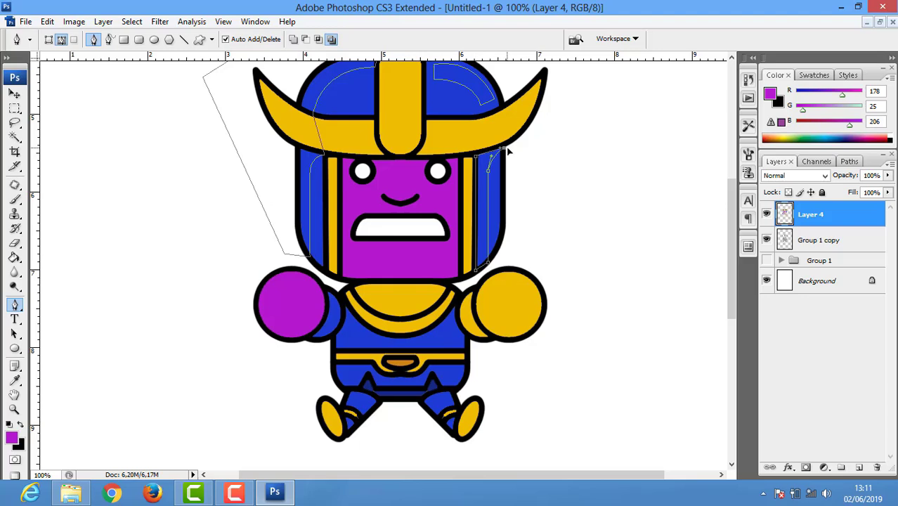
scroll(515, 172, "down", 1)
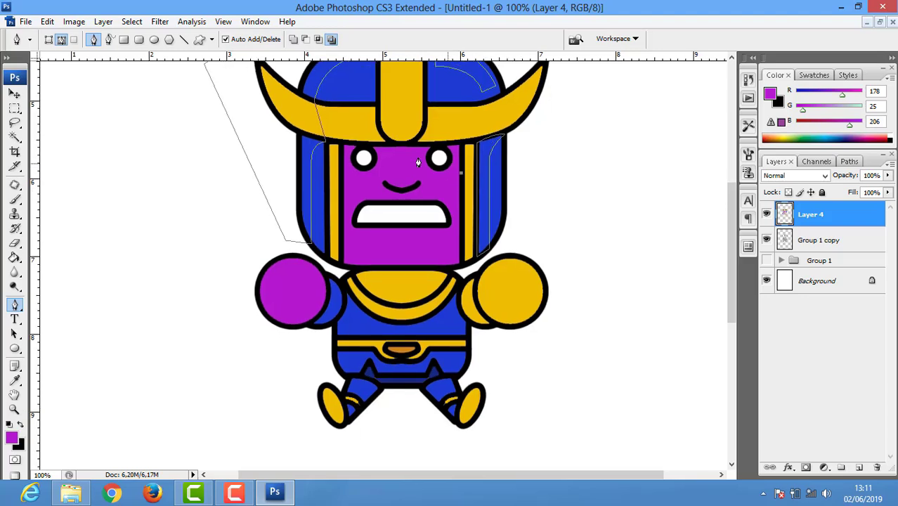
scroll(357, 221, "down", 1)
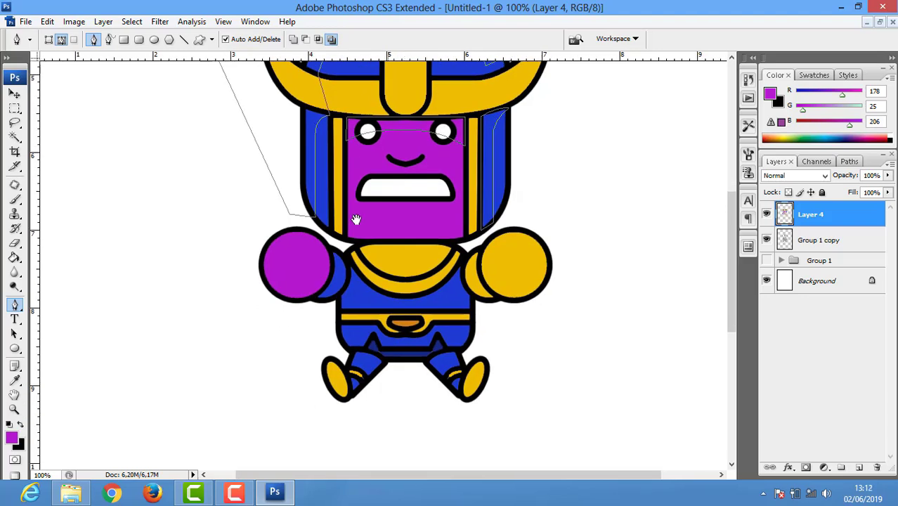
scroll(306, 246, "down", 1)
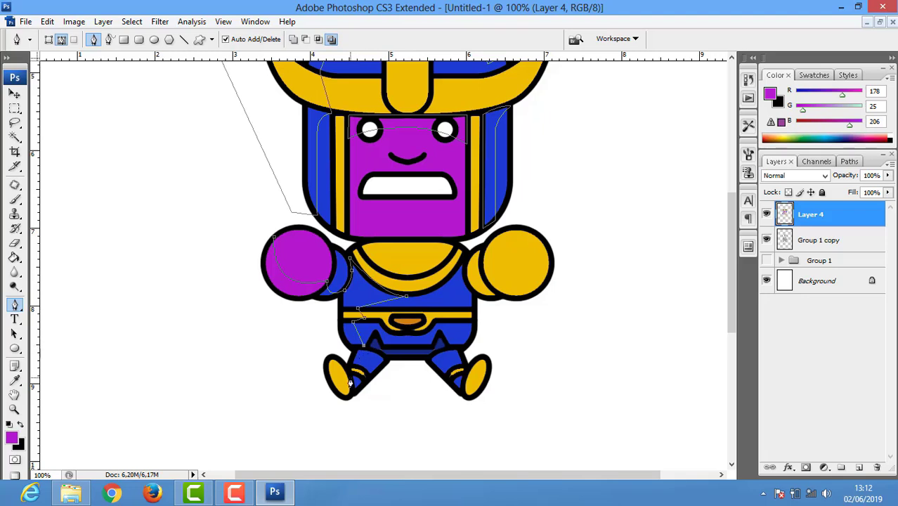
left_click(273, 241)
left_click_drag(419, 273, 374, 255)
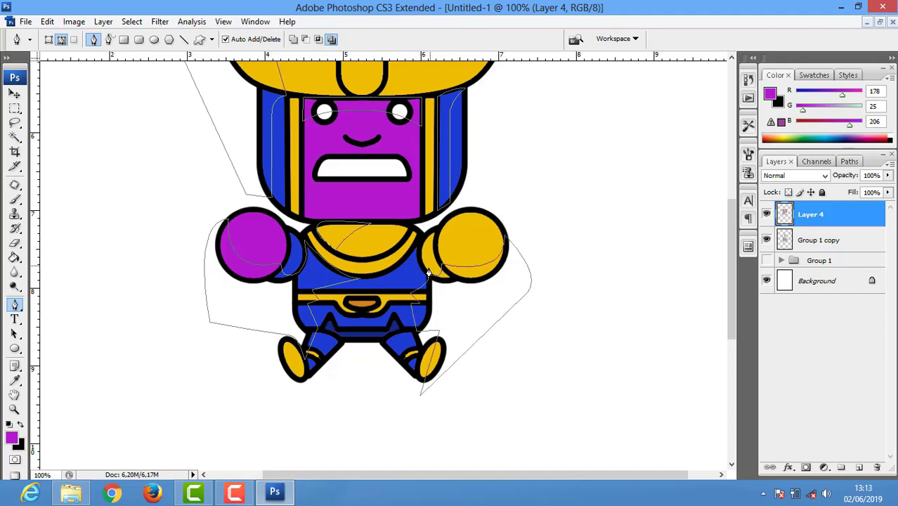
key("ctrl+Return")
On a new layer, fill the glove, collar, torso and right leg shadows black
key("ctrl+shift+alt+n")
key("x")
key("g")
left_click(235, 257)
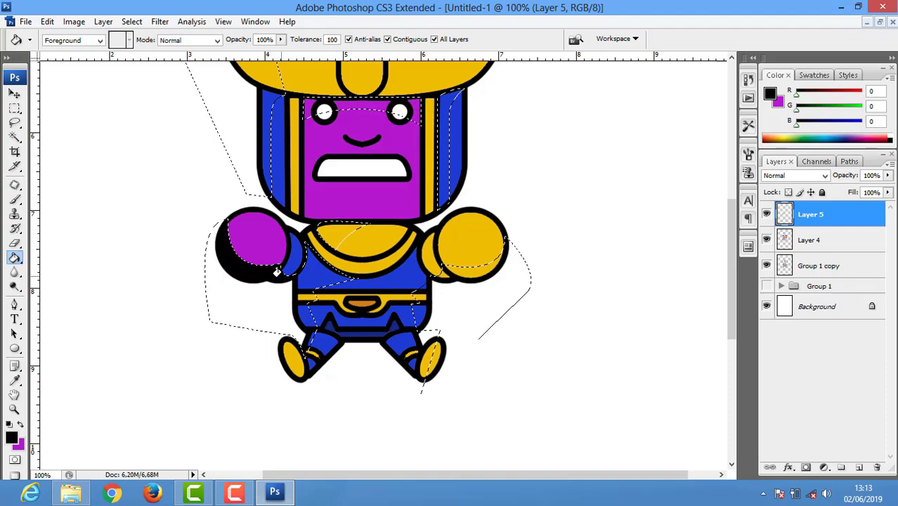
left_click(281, 272)
left_click(418, 309)
left_click(429, 351)
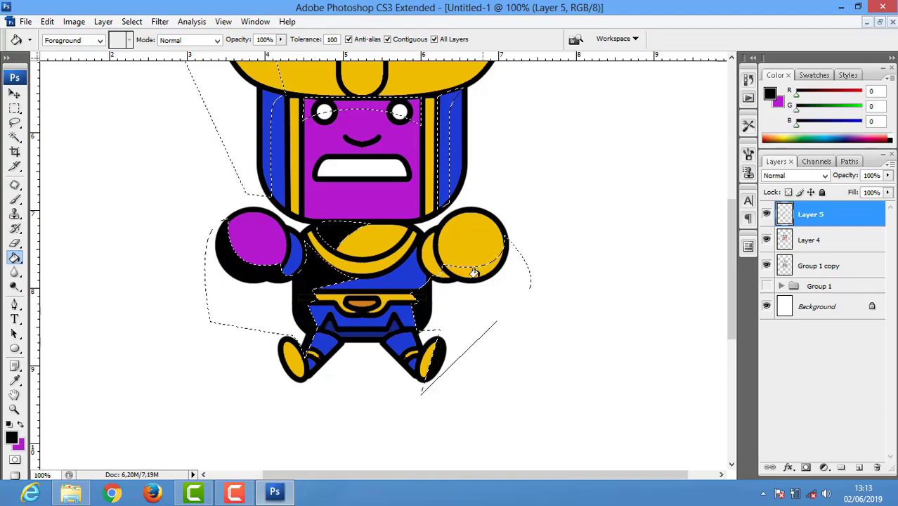
left_click(474, 272)
scroll(414, 211, "up", 3)
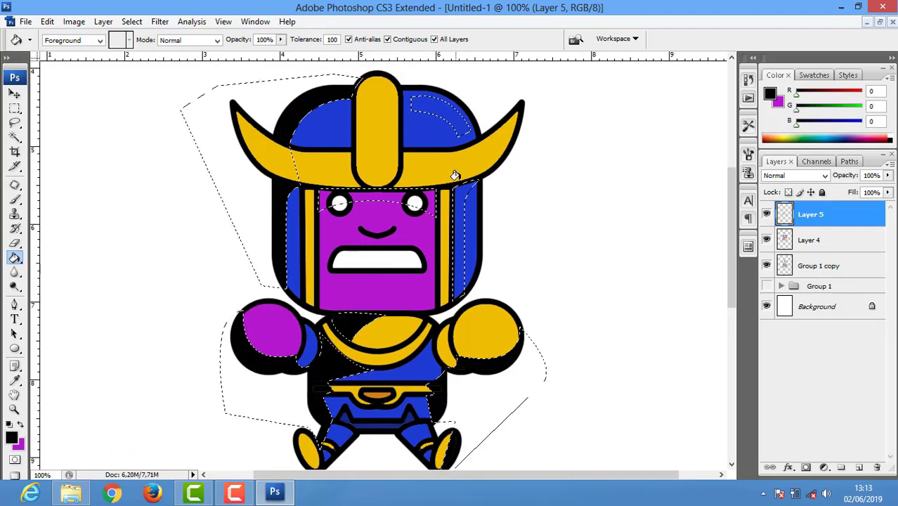
Fill the helmet highlight white and remove the selection
key("x")
left_click(11, 437)
left_click(496, 263)
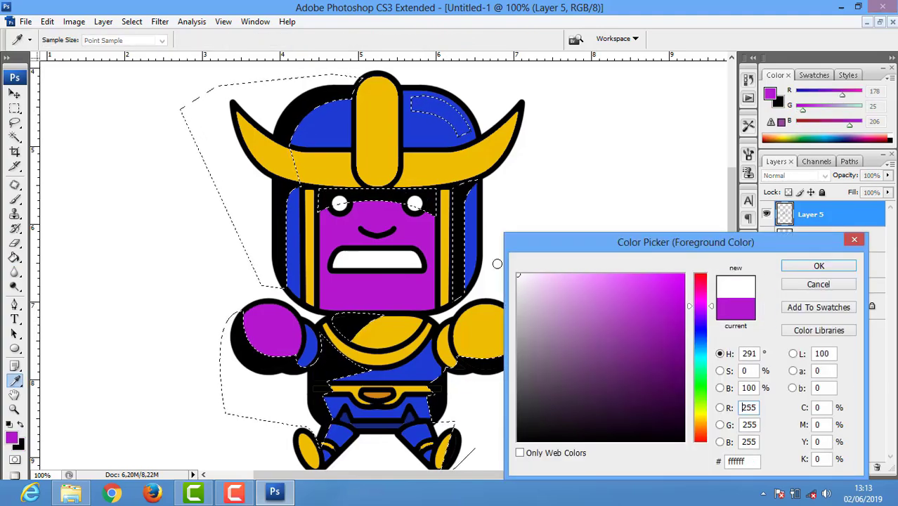
key("Return")
left_click(436, 116)
key("ctrl+d")
Lower the shadow layer's opacity to 36%
left_click(887, 175)
left_click_drag(866, 191, 848, 194)
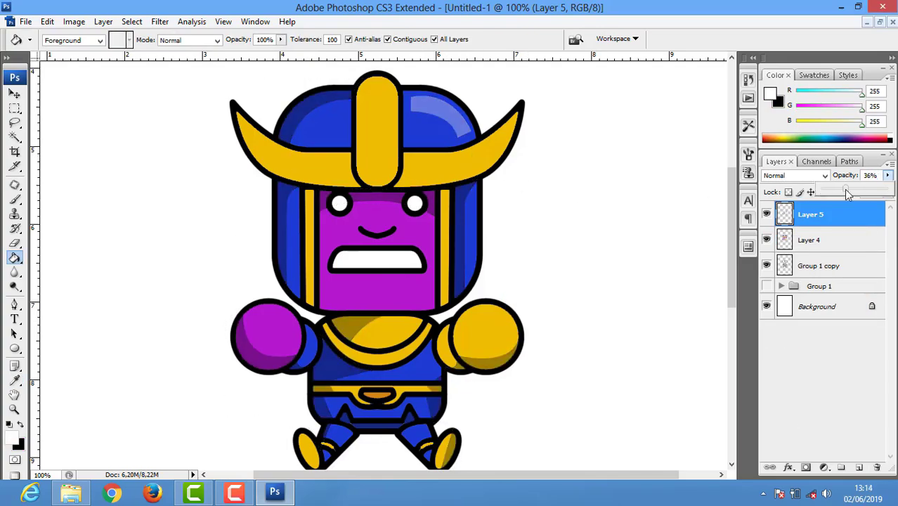
left_click(14, 109)
left_click_drag(401, 81, 481, 146)
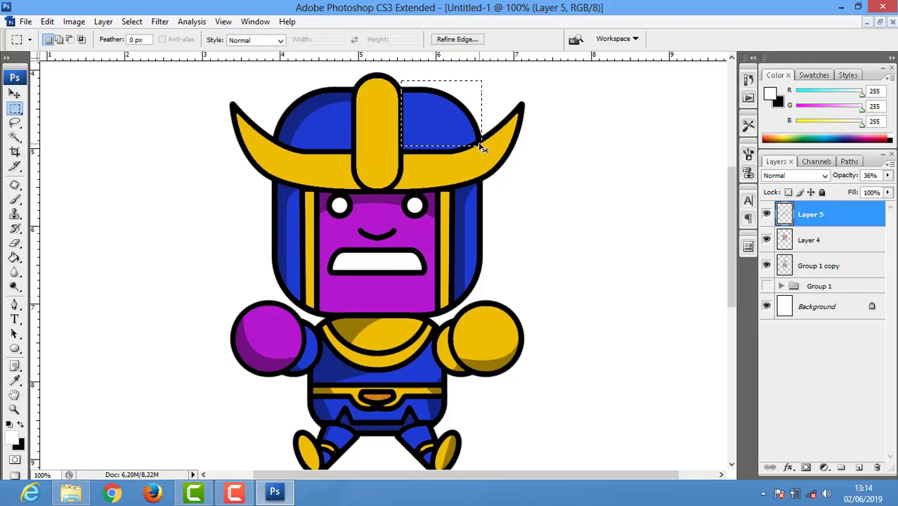
Fill pale highlights on the left and right shoulders with one elliptical selection
left_click(14, 94)
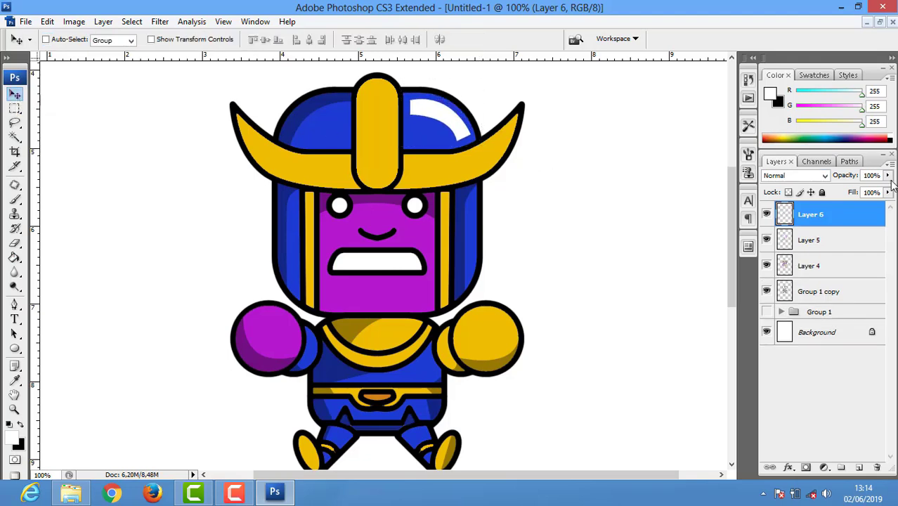
scroll(569, 222, "down", 1)
left_click_drag(14, 109, 42, 124)
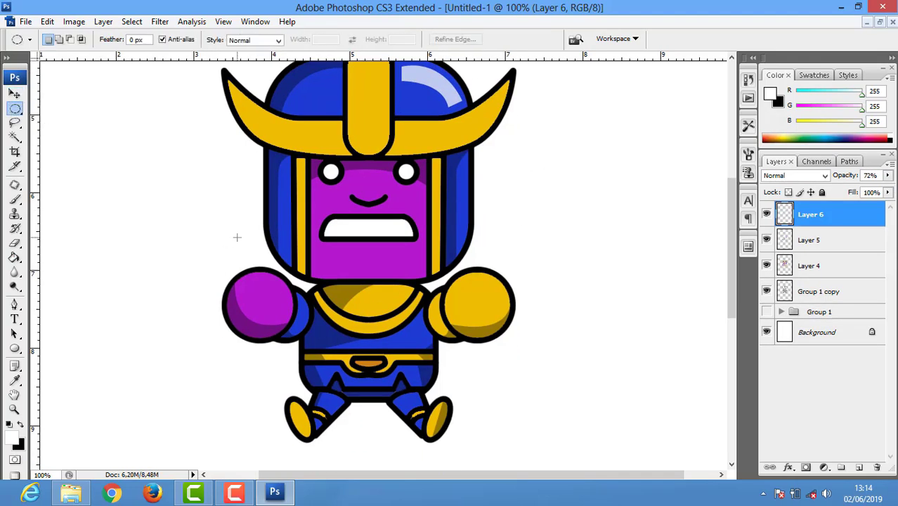
key("ctrl+c")
key("Return")
key("g")
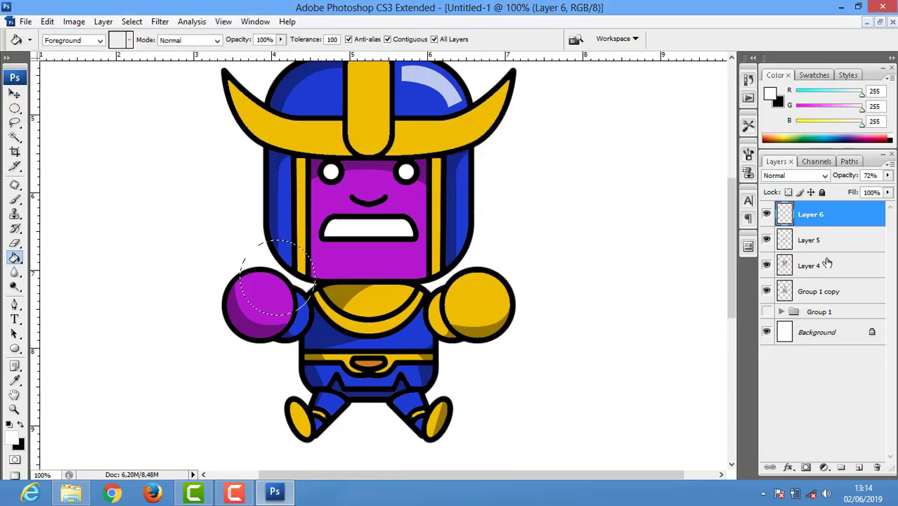
left_click(266, 297)
key("m")
key("g")
mouse_move(265, 296)
left_mouse_down()
mouse_move(479, 298)
mouse_move(417, 294)
left_mouse_up()
key("m")
key("ctrl+d")
Paint a dark shadow under the yellow crest on the helmet shadow layer, then zoom out
left_click_drag(482, 256, 483, 311)
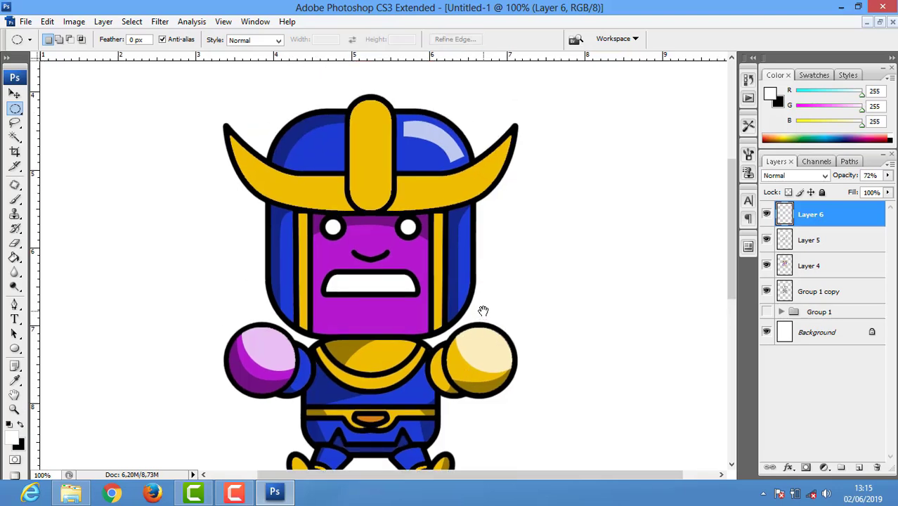
left_click(777, 241)
key("p")
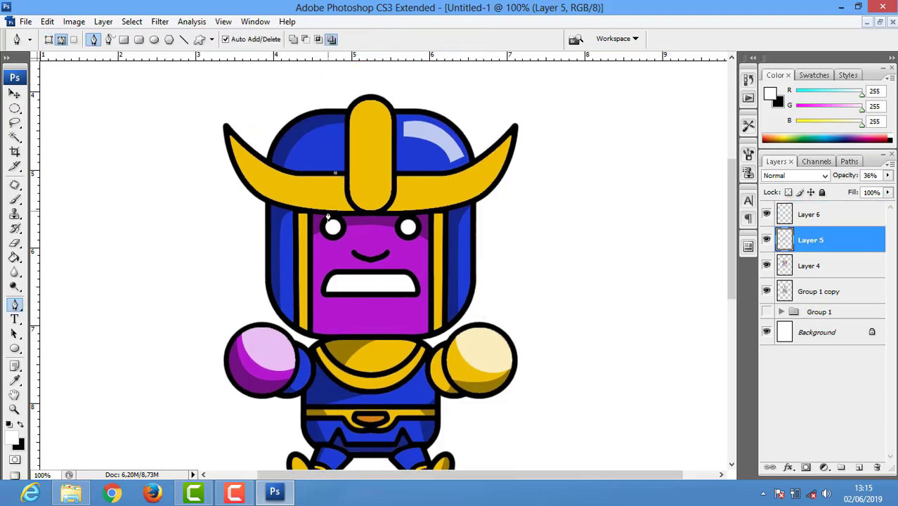
left_click(336, 174)
key("ctrl+Return")
key("g")
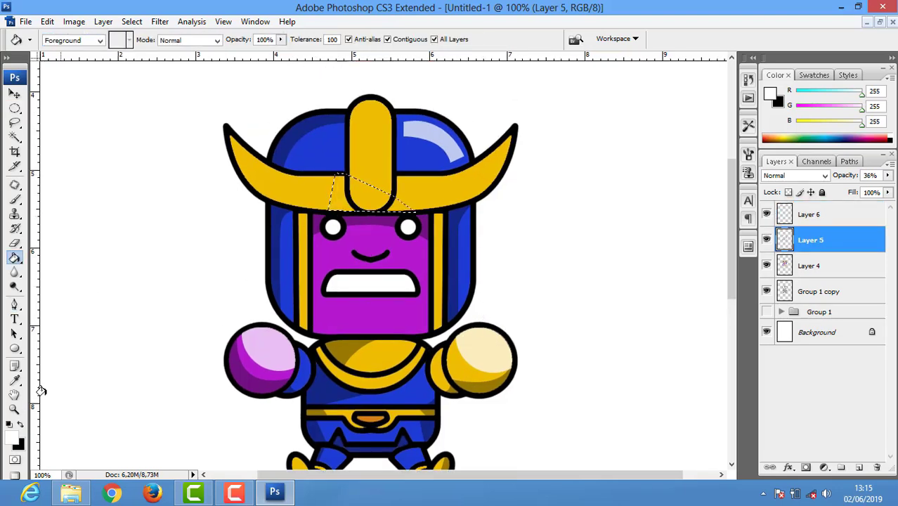
key("d")
left_click(393, 200)
scroll(475, 169, "down", 2)
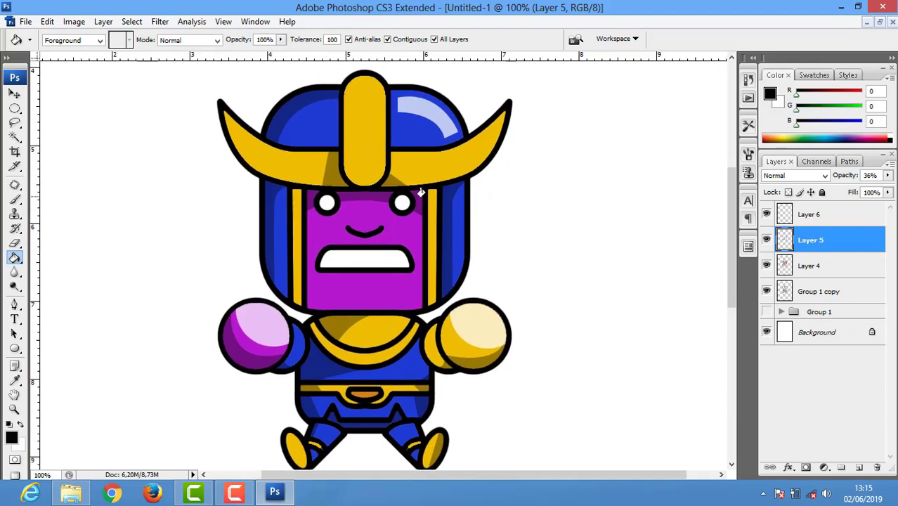
key("ctrl+minus")
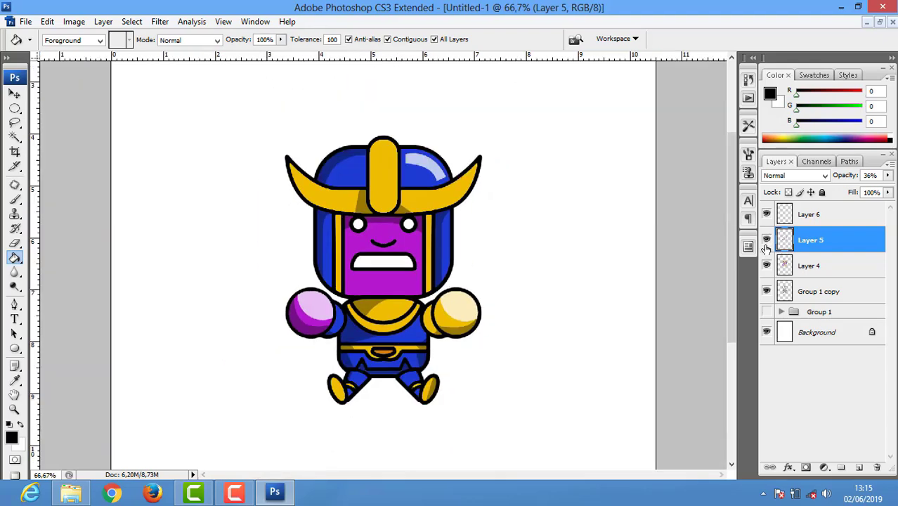
Magic Wand the yellow armour parts and fill them yellow on a new Layer 7
left_click(766, 240)
left_click(767, 215)
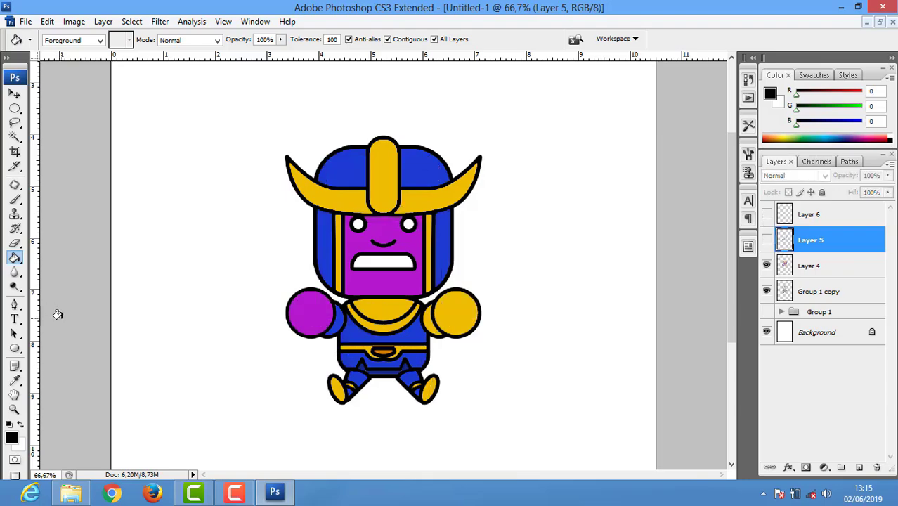
left_click(15, 137)
left_click(370, 202)
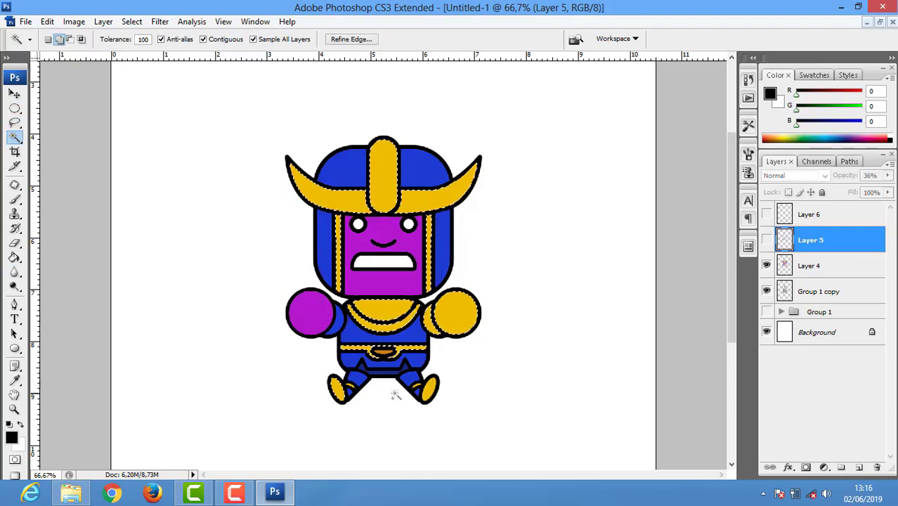
left_click(12, 437)
left_click(383, 175)
key("Return")
key("g")
left_click(859, 467)
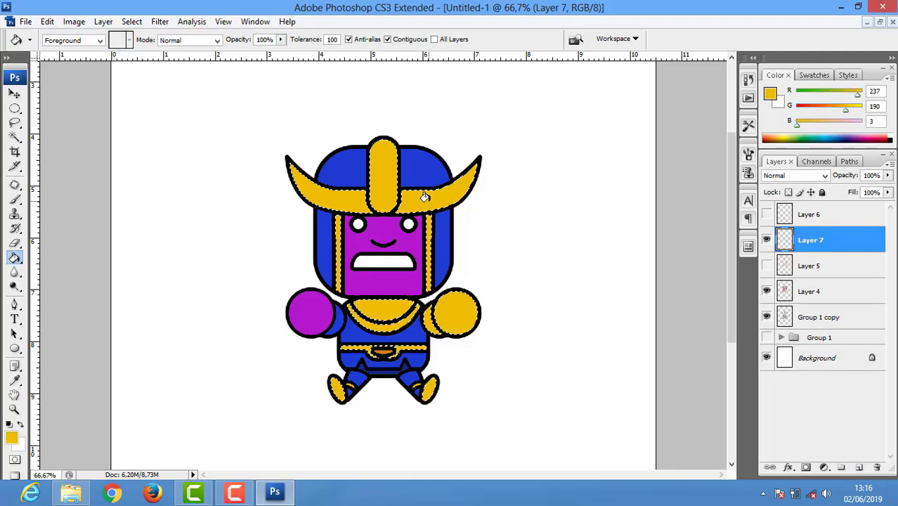
left_click(766, 290)
left_click(408, 202)
left_click(767, 265)
left_click(767, 290)
Fill a tall narrow white strip to the right of the character
left_click(767, 214)
key("m")
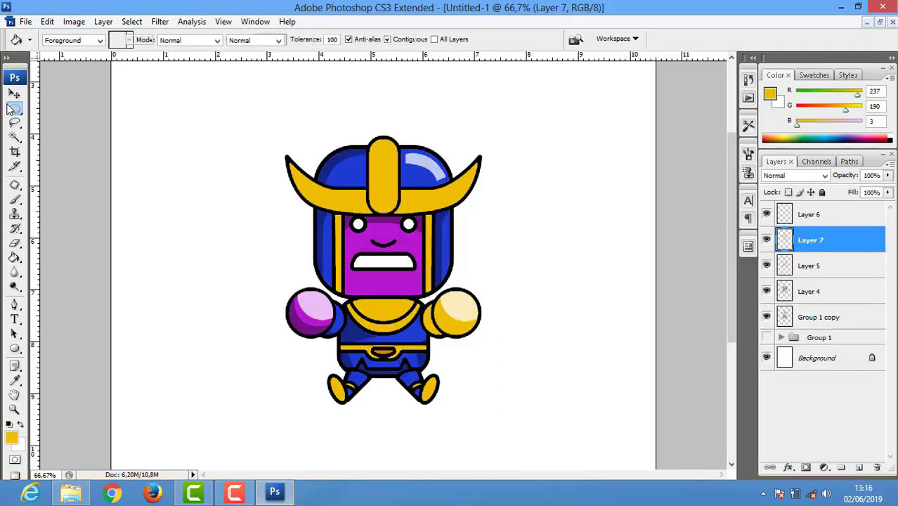
left_click_drag(527, 111, 561, 342)
left_click(767, 357)
key("x")
key("g")
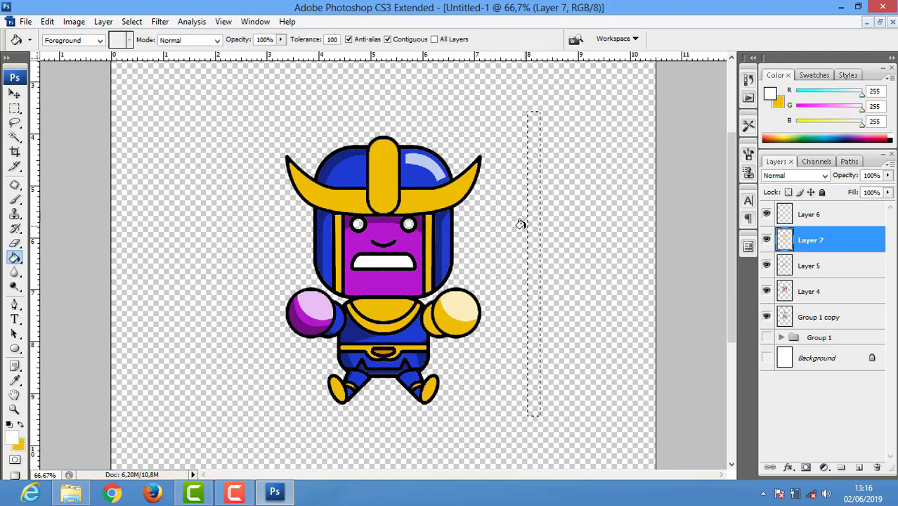
left_click(533, 239)
key("ctrl+d")
key("v")
left_click(784, 239, "ctrl")
left_click(766, 239)
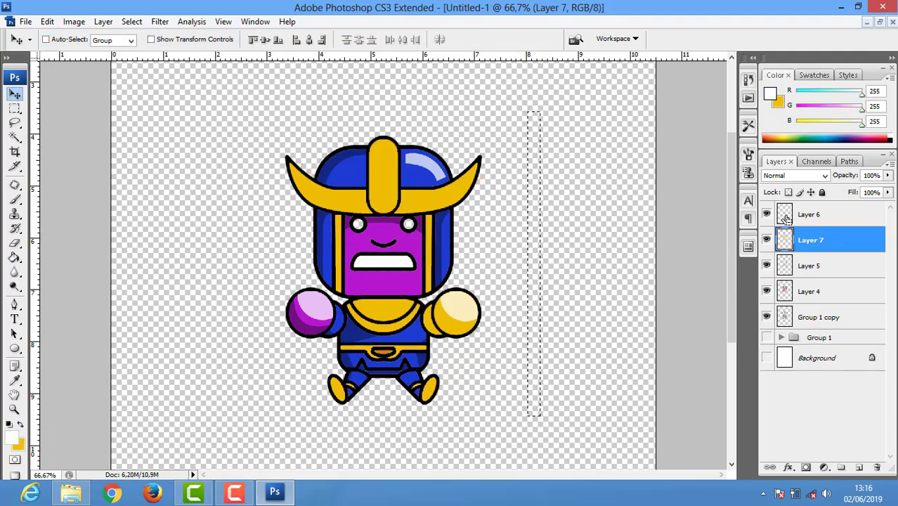
Add more white bar layers, each offset slightly to the right
left_click(858, 468)
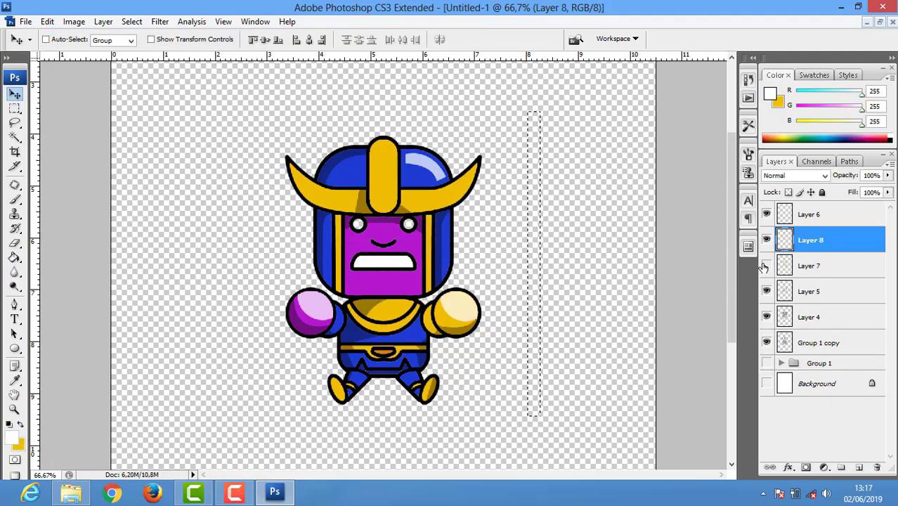
key("g")
left_click(533, 231)
key("ctrl+d")
key("v")
left_click_drag(547, 237, 551, 269)
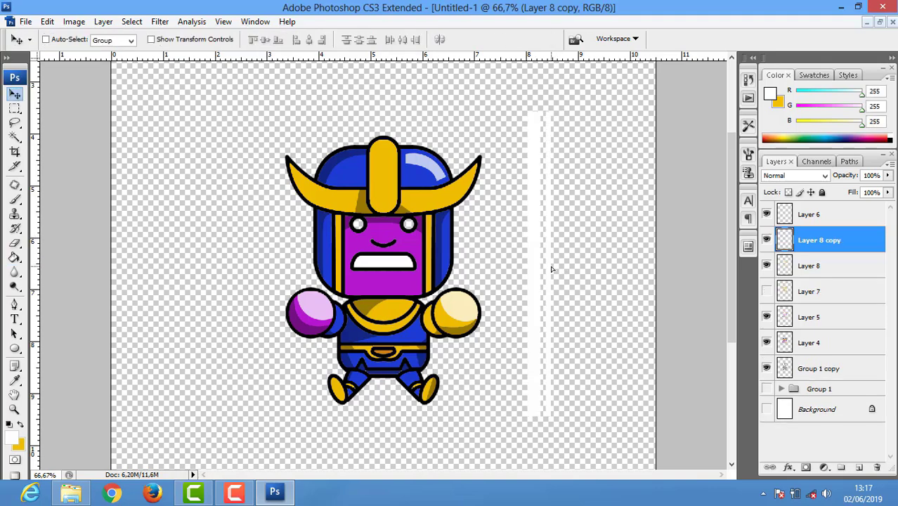
key("ctrl+j")
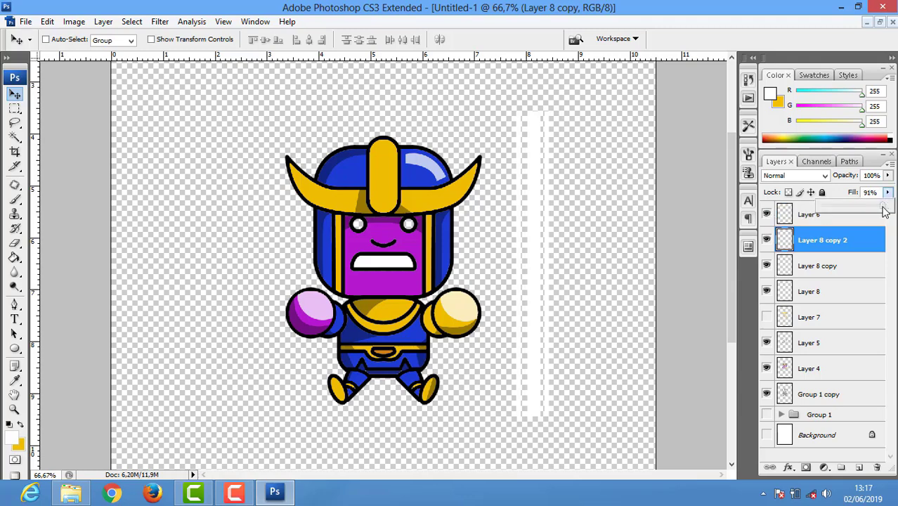
Merge the white bars, tilt them diagonally and move them over the character
left_click(860, 212)
key("alt+bracketleft")
key("alt+bracketleft")
left_click(808, 284)
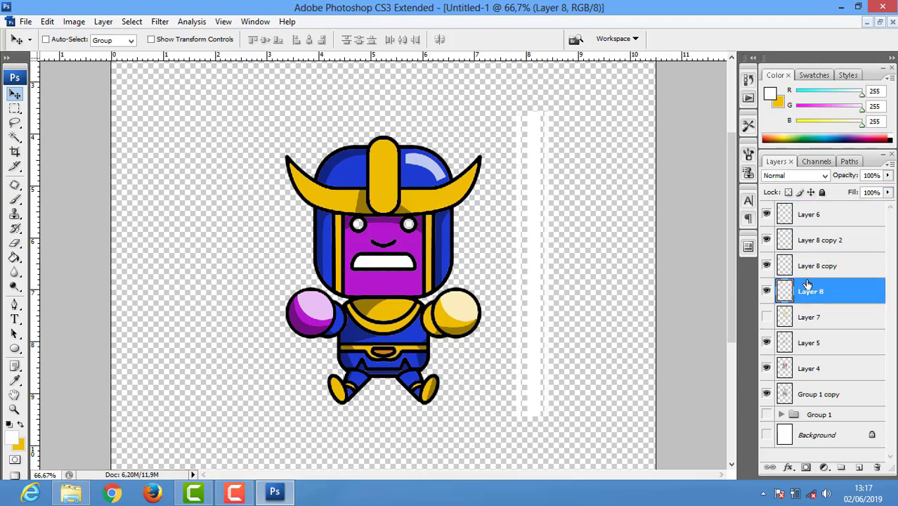
left_click(822, 240, "shift")
key("ctrl+e")
key("ctrl+t")
left_click_drag(555, 422, 619, 393)
key("Return")
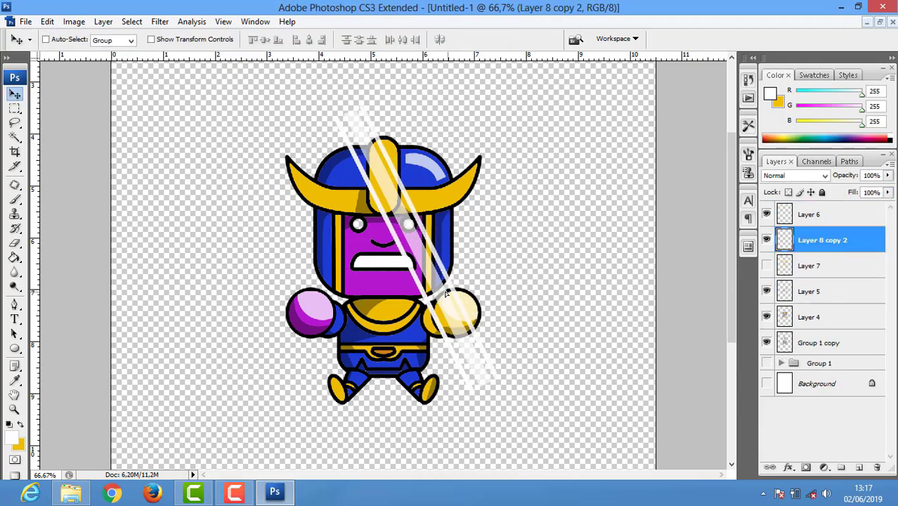
mouse_move(421, 210)
left_mouse_down()
mouse_move(450, 291)
mouse_move(379, 281)
left_mouse_up()
Trim the stripes to the yellow areas, set opacity 57% and delete Layer 7
left_click(822, 291, "shift")
key("ctrl+e")
left_click(785, 267, "ctrl")
key("ctrl+shift+i")
key("Delete")
key("ctrl+d")
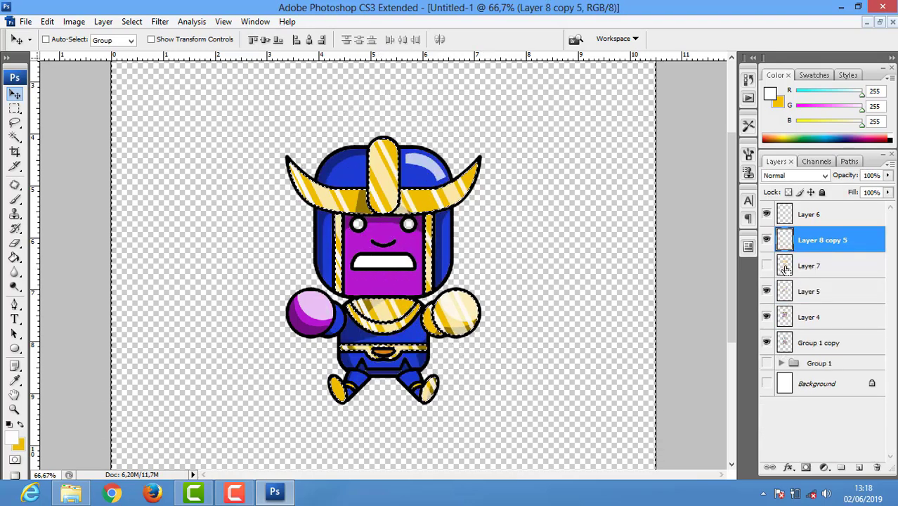
left_click(887, 175)
left_click_drag(887, 191, 862, 195)
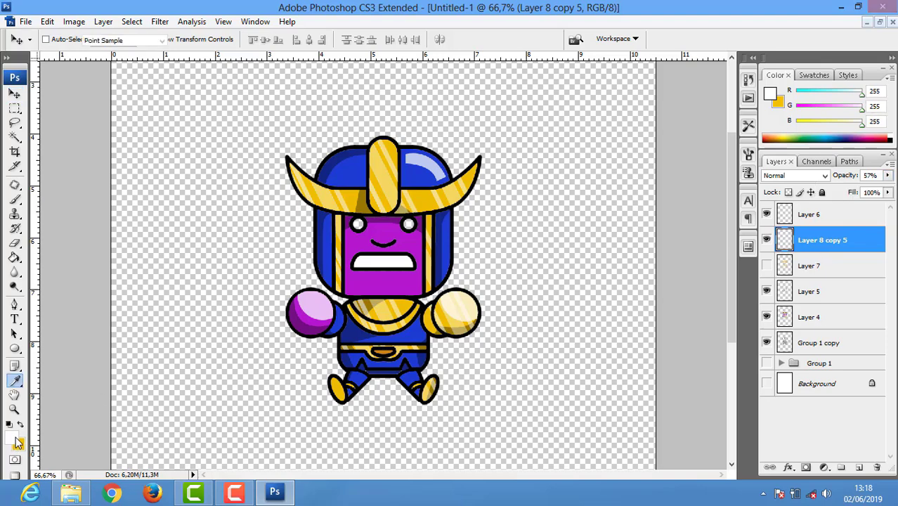
key("d")
left_click_drag(823, 267, 875, 467)
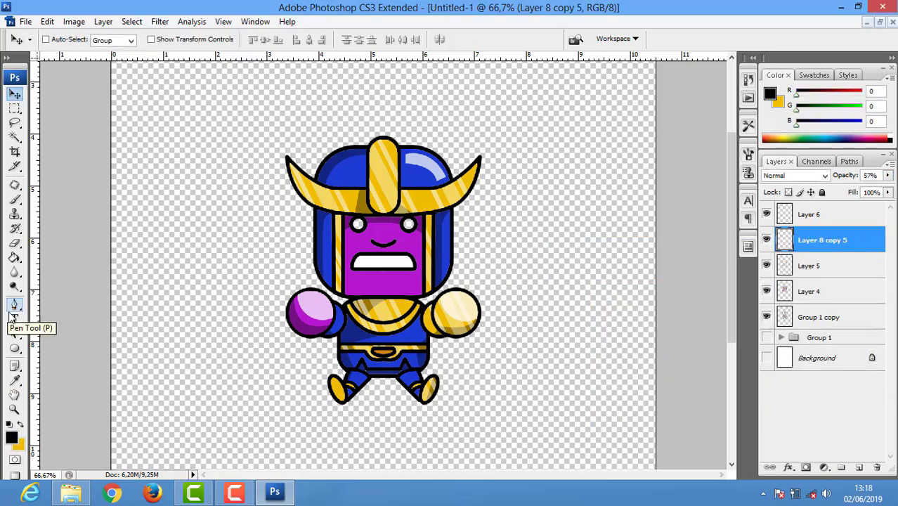
Draw a small circle path and stroke it as a black ring on a new layer
left_click(14, 348)
left_click_drag(500, 281, 515, 296)
key("a")
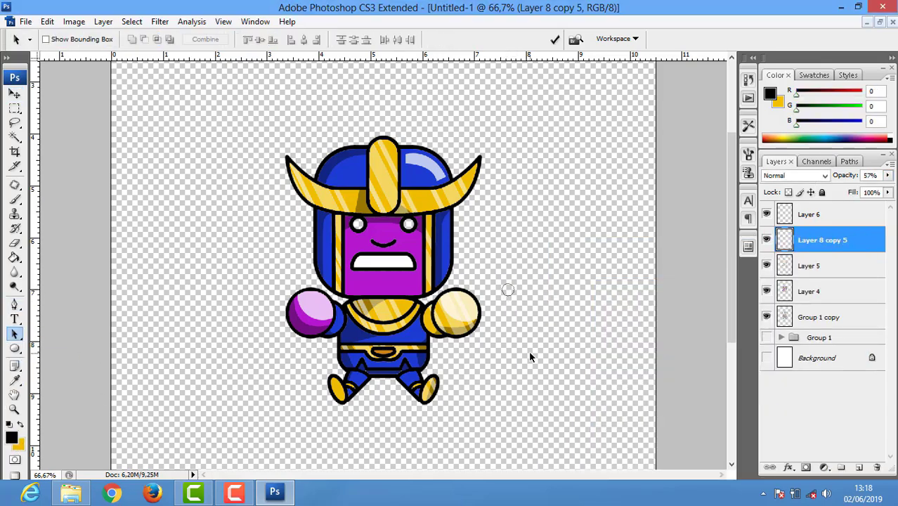
left_click(858, 467)
right_click(578, 337)
left_click(621, 431)
key("ctrl+plus")
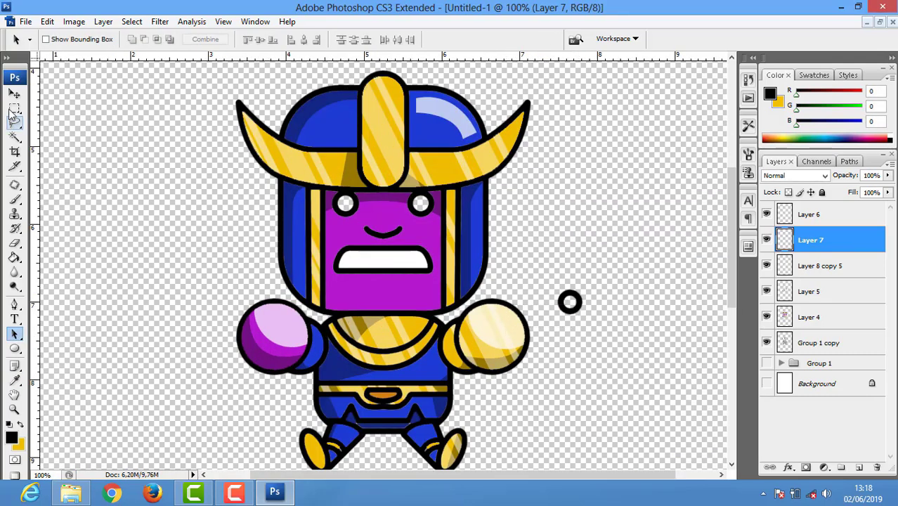
left_click(15, 93)
left_click_drag(590, 302, 576, 291)
left_click_drag(808, 239, 786, 205)
Fill the ring green, duplicate it, and fill the copy pink
left_click(12, 437)
left_click(681, 284)
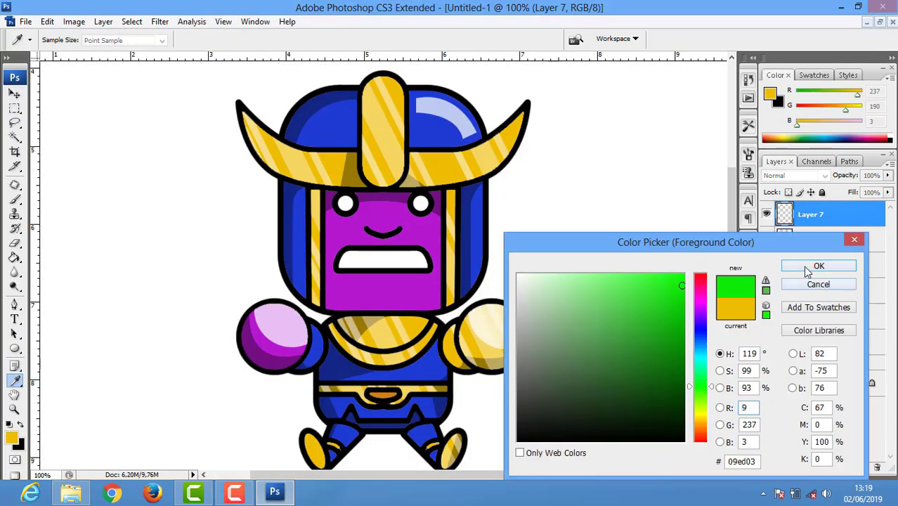
left_click(818, 265)
left_click(556, 293)
mouse_move(557, 293)
left_mouse_down()
mouse_move(593, 275)
mouse_move(624, 281)
mouse_move(610, 312)
left_mouse_up()
left_click(12, 437)
left_click(700, 287)
left_click(818, 265)
left_click(593, 281)
Fill two more ring copies with cyan and yellow
left_click(12, 437)
left_click(819, 266)
left_click(624, 280)
left_click(12, 437)
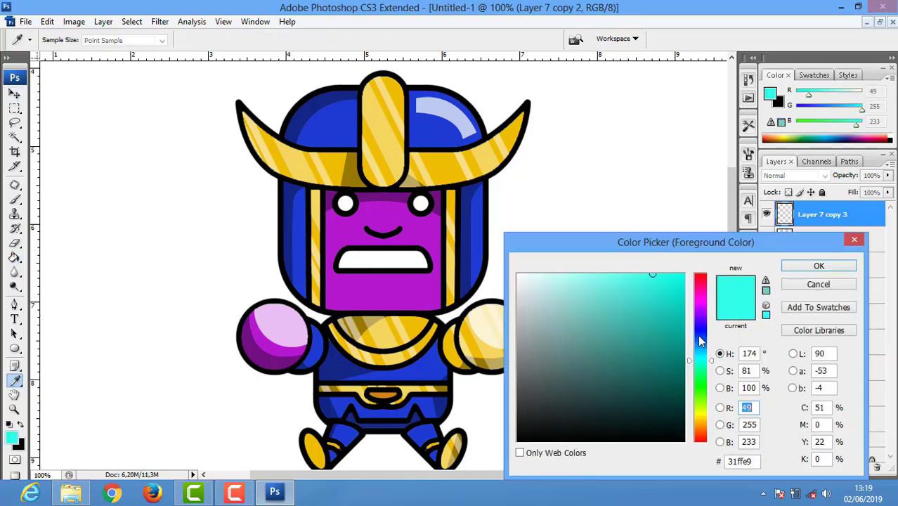
left_click(700, 302)
left_click_drag(704, 317, 701, 415)
left_click(818, 266)
left_click(611, 311)
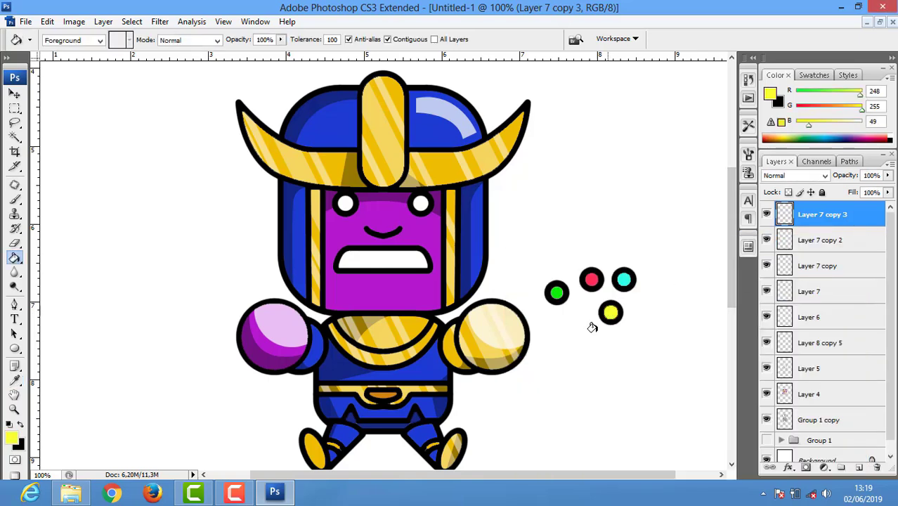
Place the green, pink, cyan and yellow gems on the right fist
key("v")
left_click_drag(560, 297, 499, 343)
left_click_drag(592, 280, 468, 320)
left_click_drag(624, 281, 494, 306)
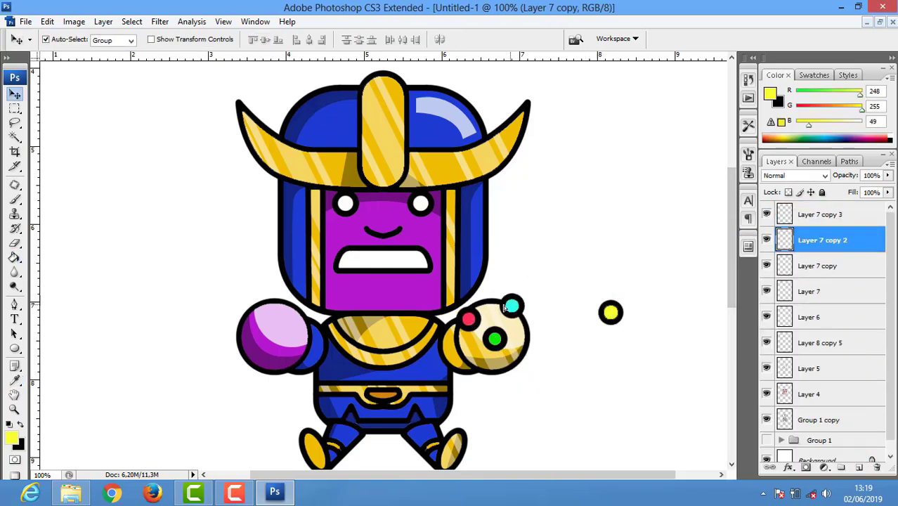
left_click_drag(614, 313, 524, 321)
Stamp the visible character into one new top layer
scroll(782, 298, "down", 1)
left_click(784, 415, "shift")
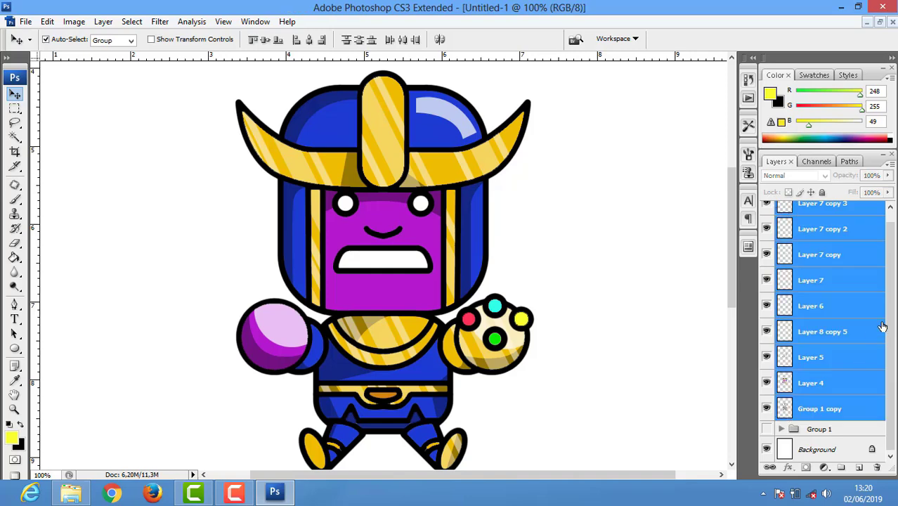
key("ctrl+alt+e")
left_click_drag(766, 240, 767, 445)
key("ctrl+minus")
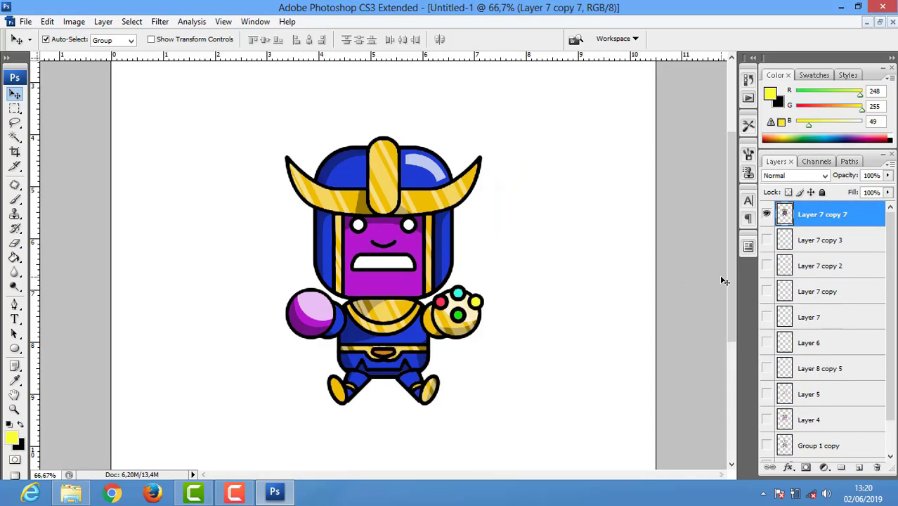
scroll(813, 348, "down", 1)
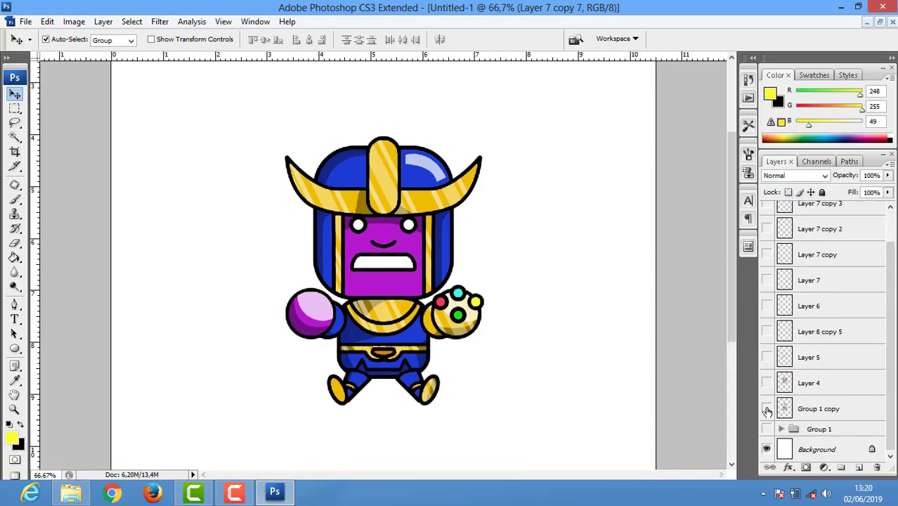
mouse_move(767, 411)
left_mouse_down()
mouse_move(767, 246)
mouse_move(766, 342)
left_mouse_up()
Merge the gem ring layers and select the black outlines with Color Range
left_click(808, 316)
left_click(819, 240, "shift")
key("ctrl+e")
left_click(131, 21)
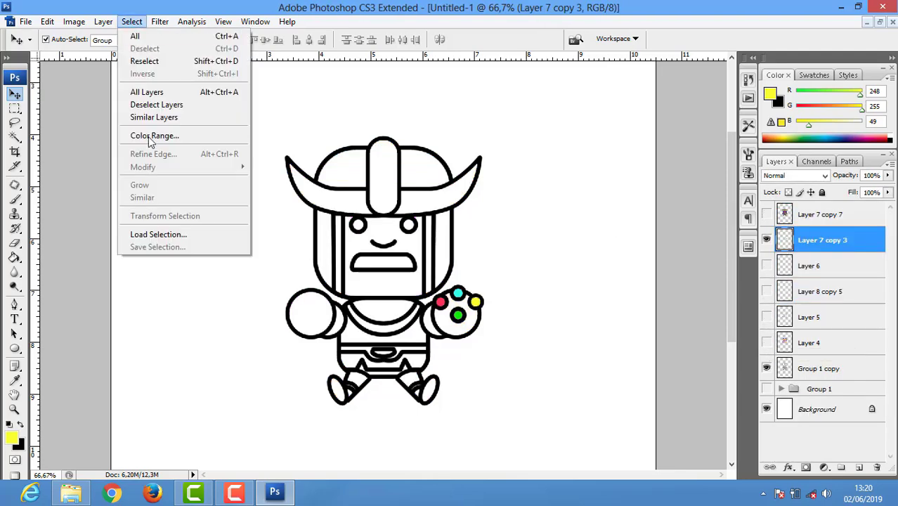
left_click(155, 134)
left_click(696, 140)
Fill the outlines dark brown on a new top layer at 88% opacity
left_click(859, 467)
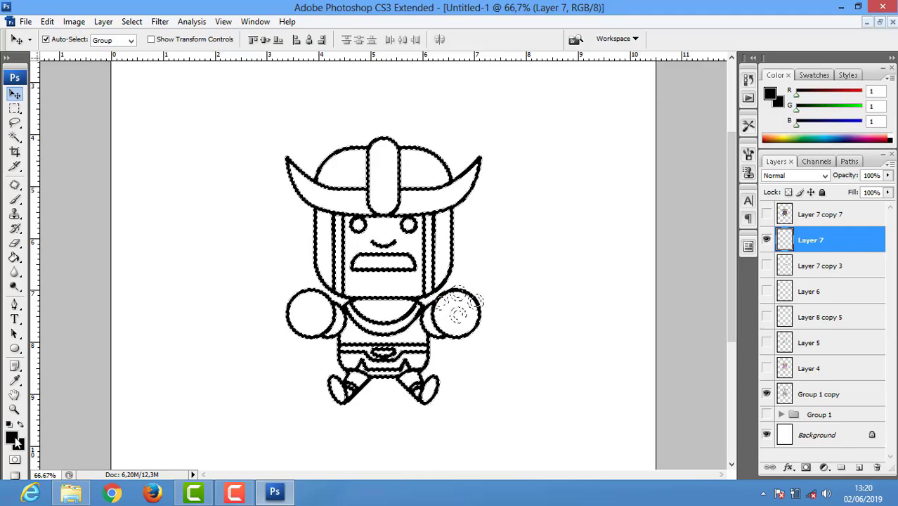
left_click(770, 94)
left_click(700, 430)
left_click(818, 265)
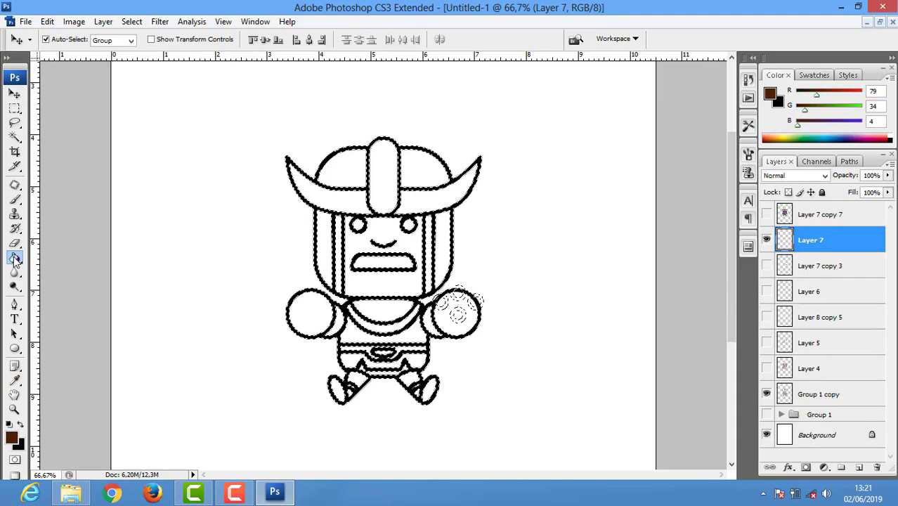
left_click(459, 200)
left_click_drag(808, 239, 808, 211)
left_click(766, 240)
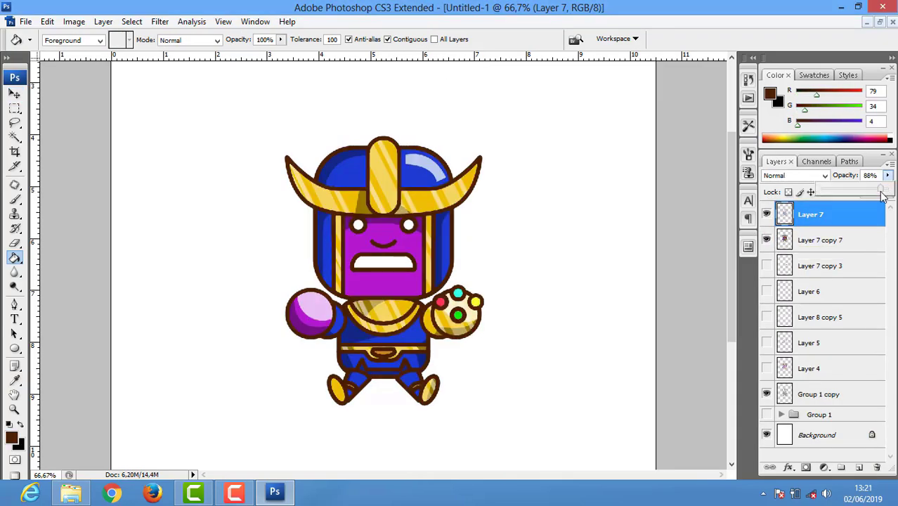
left_click(640, 231)
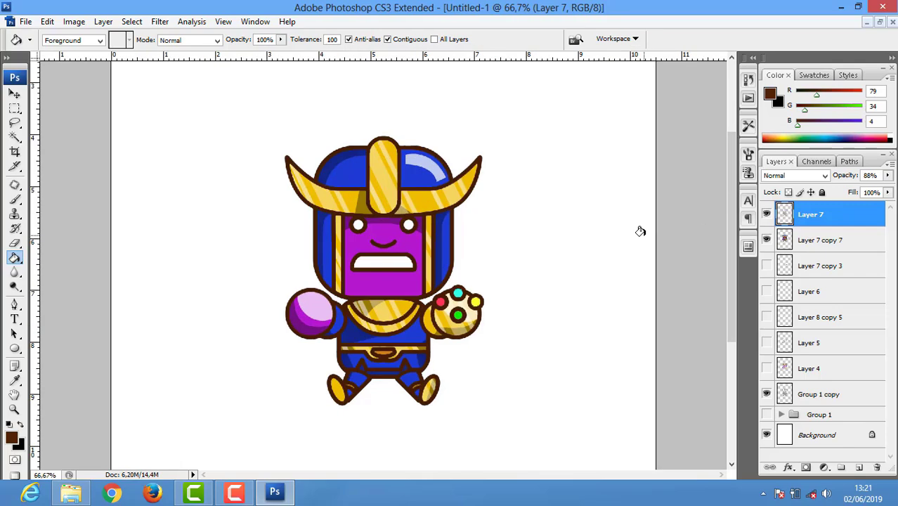
key("ctrl+minus")
Crop the canvas to the area around the character
key("c")
left_click_drag(180, 116, 621, 437)
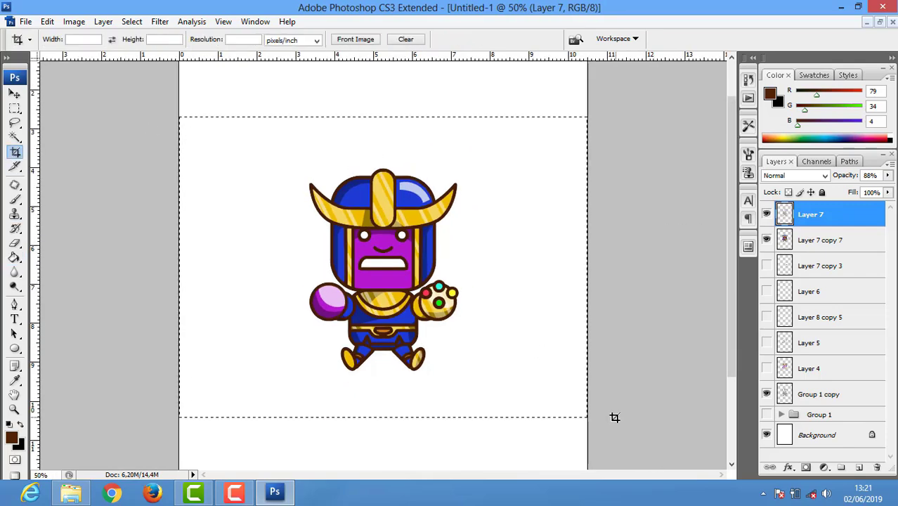
key("Return")
On a new layer, fill a black oval under the feet and set it to 24% opacity
left_click(785, 265)
left_click(859, 467)
right_click(14, 108)
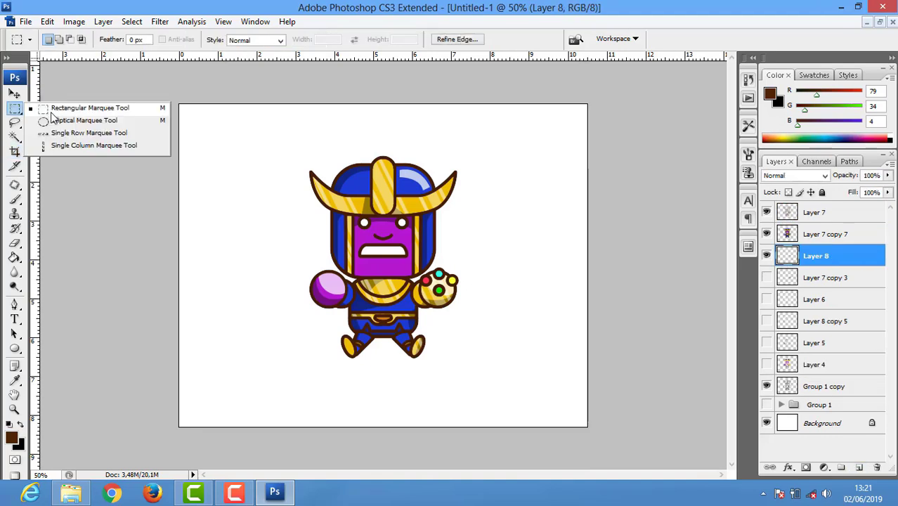
left_click(80, 118)
left_click_drag(309, 348, 448, 366)
key("g")
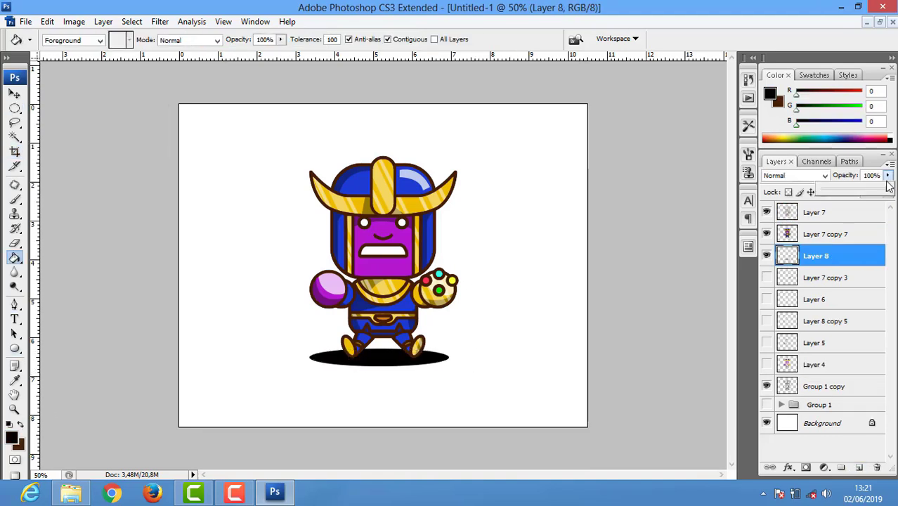
left_click_drag(844, 195, 838, 194)
Select the Background layer and set the foreground colour to white
key("v")
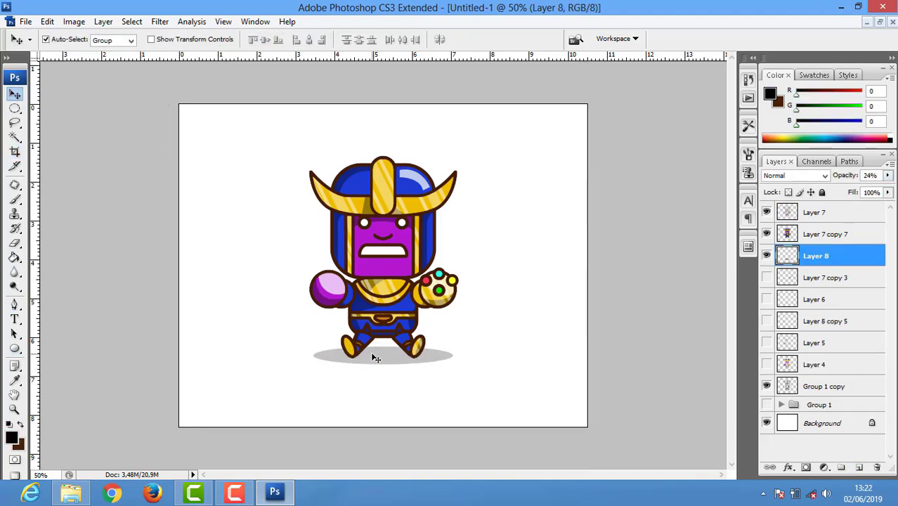
left_click(416, 425)
left_click(11, 437)
left_click(818, 263)
left_click(18, 445)
Fill the Background with a radial white-to-grey gradient
left_click(793, 269)
right_click(14, 257)
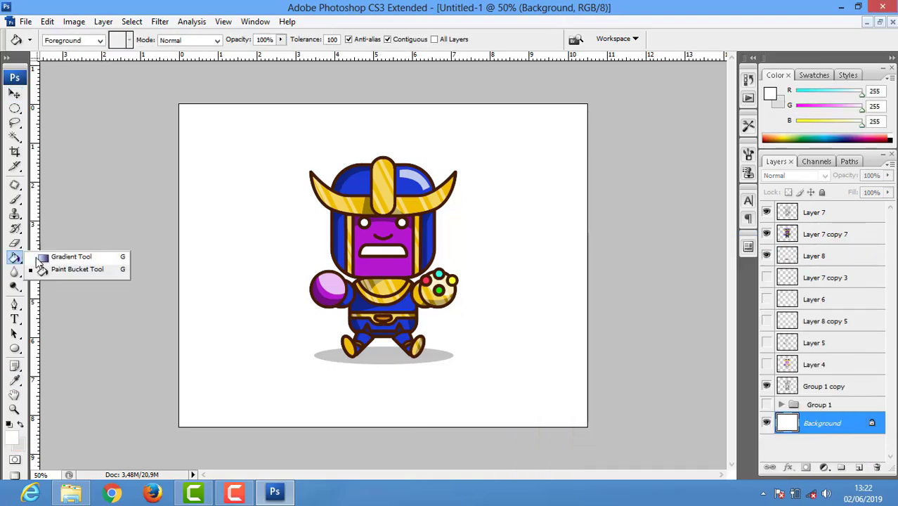
left_click(70, 256)
left_click(102, 39)
double_click(26, 66)
left_click_drag(350, 261, 178, 260)
Recolour the left eye on Layer 7 pinkish red with the Paint Bucket
left_click(815, 212)
key("w")
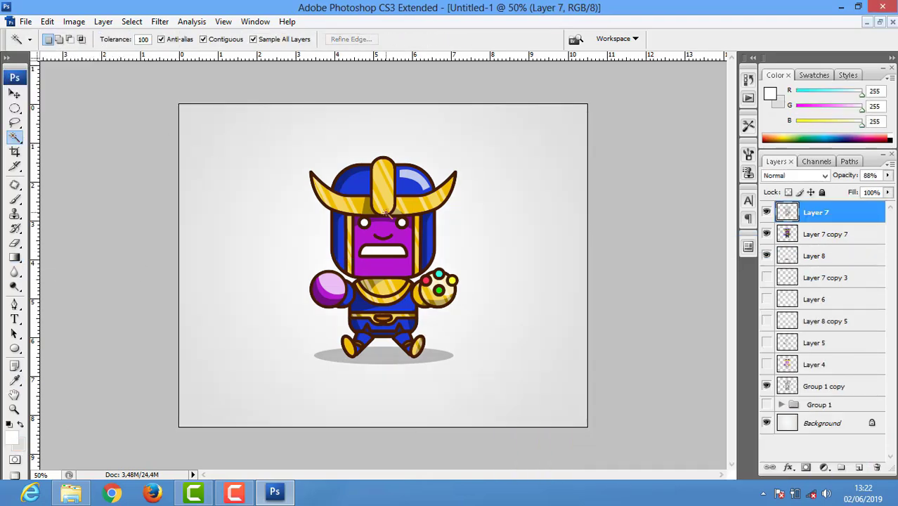
key("g")
left_click(11, 437)
left_click(702, 432)
left_click(627, 267)
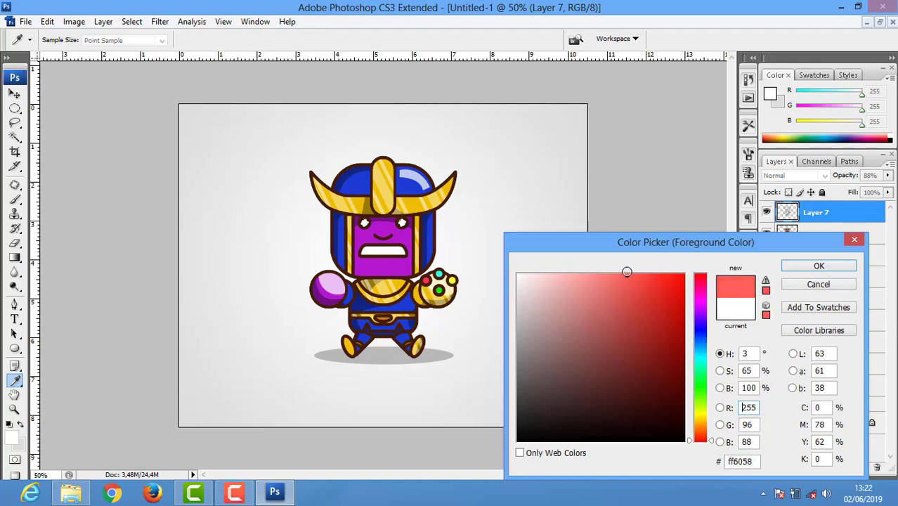
left_click(817, 262)
right_click(14, 257)
left_click(63, 271)
left_click(364, 223)
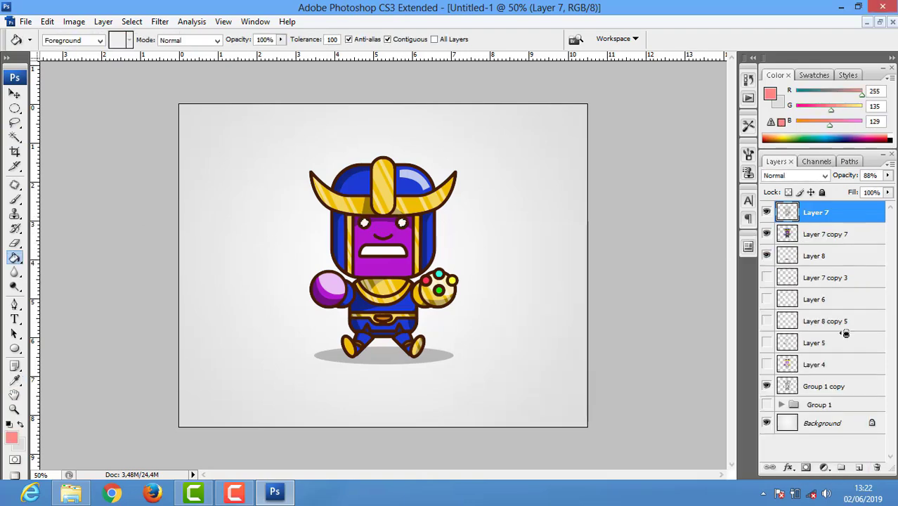
left_click(859, 467)
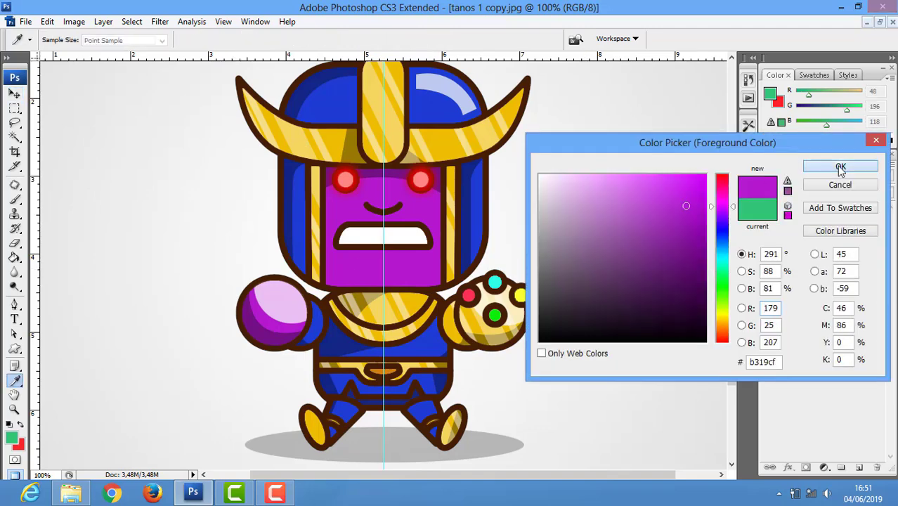
Draw a tall purple rounded-rectangle pill shape
left_click(840, 168)
key("u")
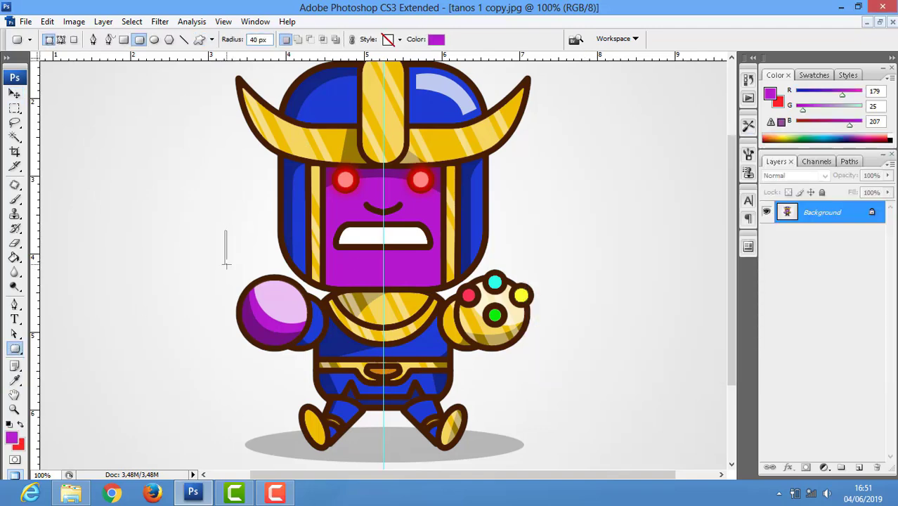
mouse_move(225, 230)
left_mouse_down()
mouse_move(243, 280)
mouse_move(206, 263)
left_mouse_up()
key("v")
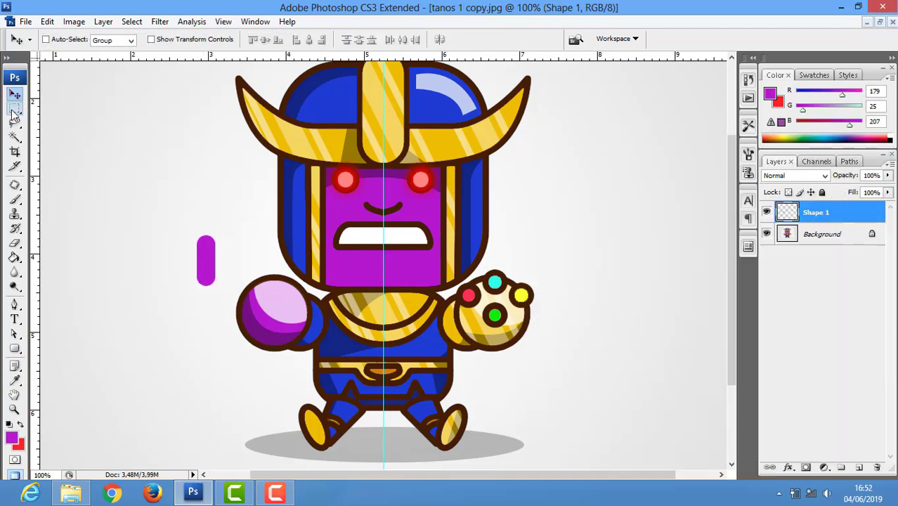
left_click(14, 109)
Shade the pill with clipped black and white layers, the white highlight at 79% opacity
key("ctrl+plus")
key("ctrl+shift+alt+n")
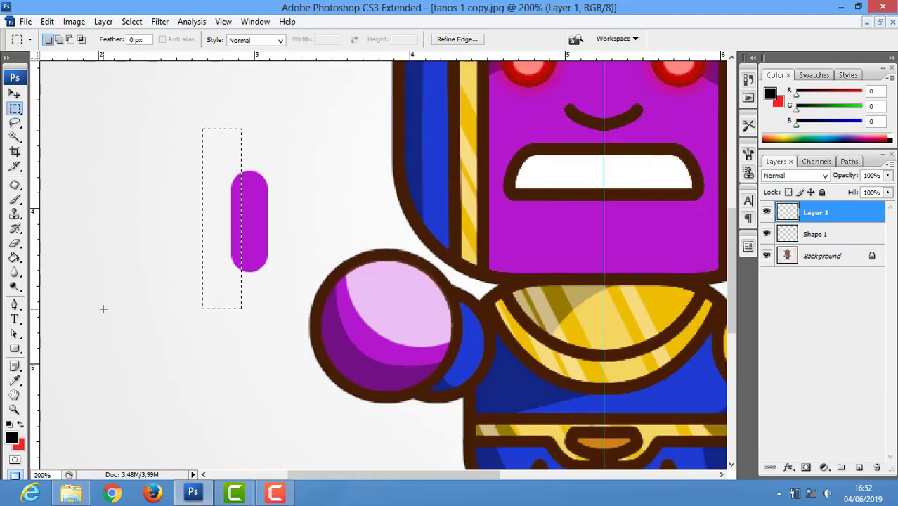
key("g")
left_click(230, 213)
key("ctrl+shift+alt+n")
left_click_drag(231, 214, 266, 218)
left_click(11, 437)
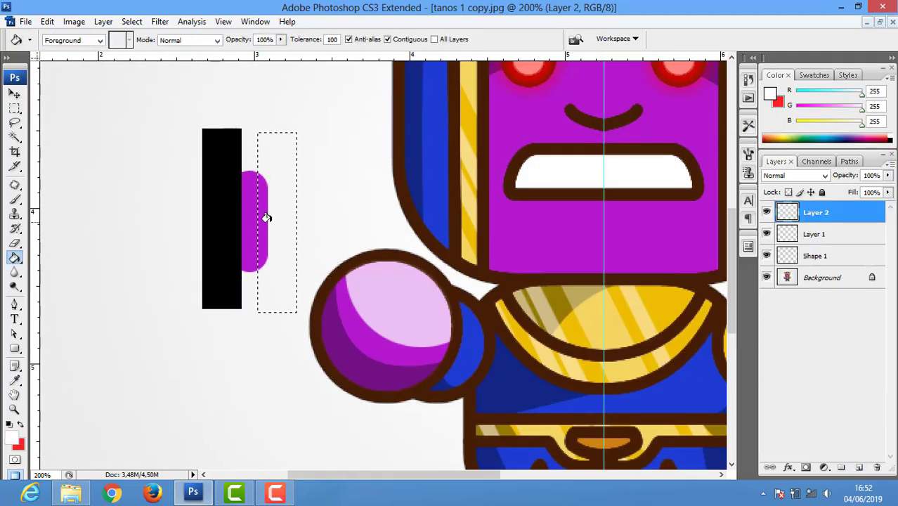
left_click(813, 234)
key("Delete")
left_click(815, 212)
left_click_drag(887, 191, 876, 194)
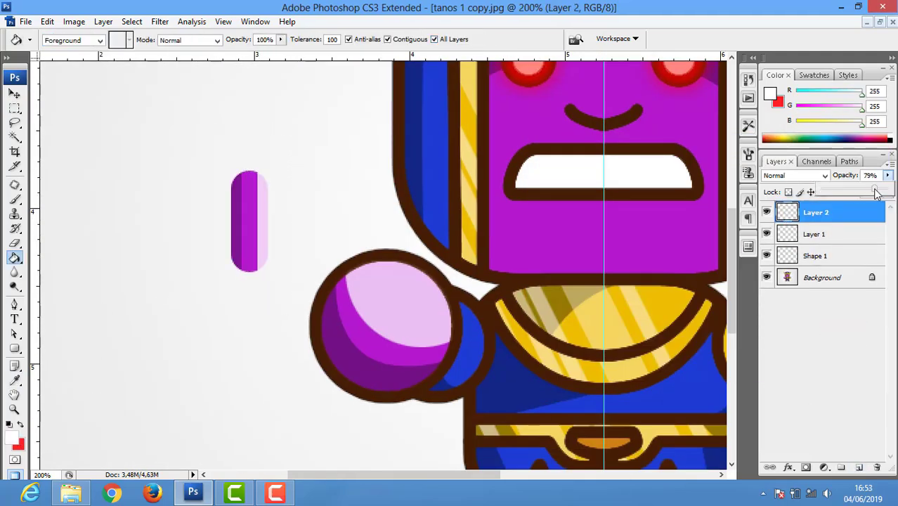
Add a clipped purple-to-transparent gradient fading down from the pill's top
key("ctrl+shift+alt+n")
left_click(770, 94)
left_click(812, 166)
key("shift+g")
left_click(63, 40)
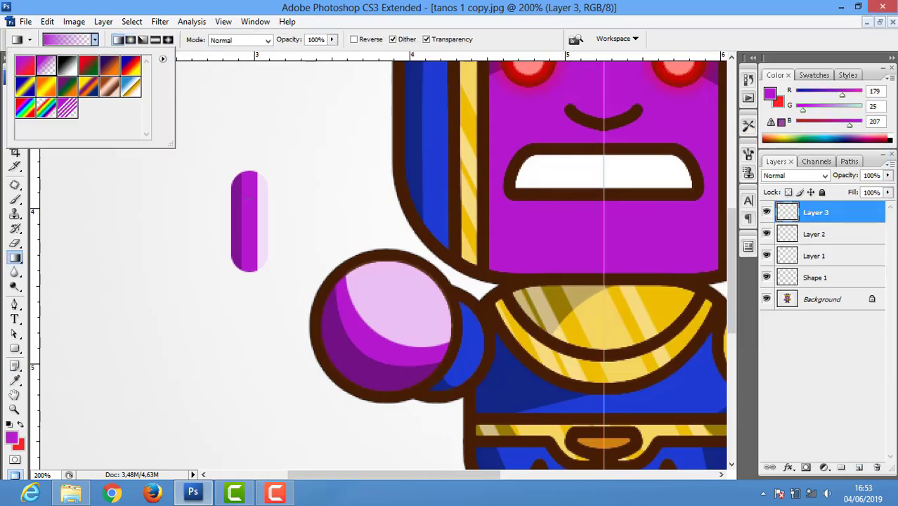
key("m")
key("g")
mouse_move(247, 199)
left_mouse_down()
mouse_move(248, 234)
mouse_move(604, 237)
left_mouse_up()
left_click(792, 266, "alt")
Shorten and move the four pill layers onto the mouth, then merge them
left_click(792, 278, "shift")
key("v")
key("ctrl+t")
left_click_drag(604, 172, 607, 182)
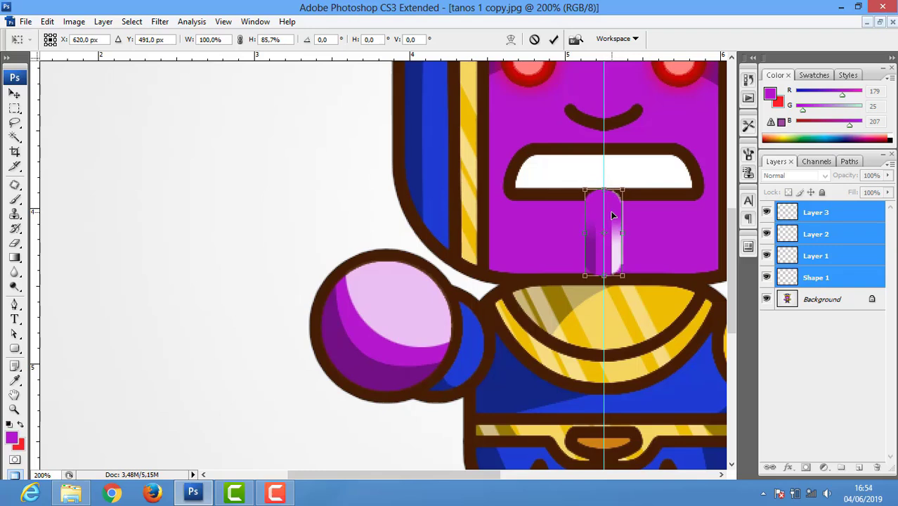
key("Return")
key("ctrl+e")
Delete the part of the stripe covering the teeth
key("m")
left_click_drag(515, 155, 657, 190)
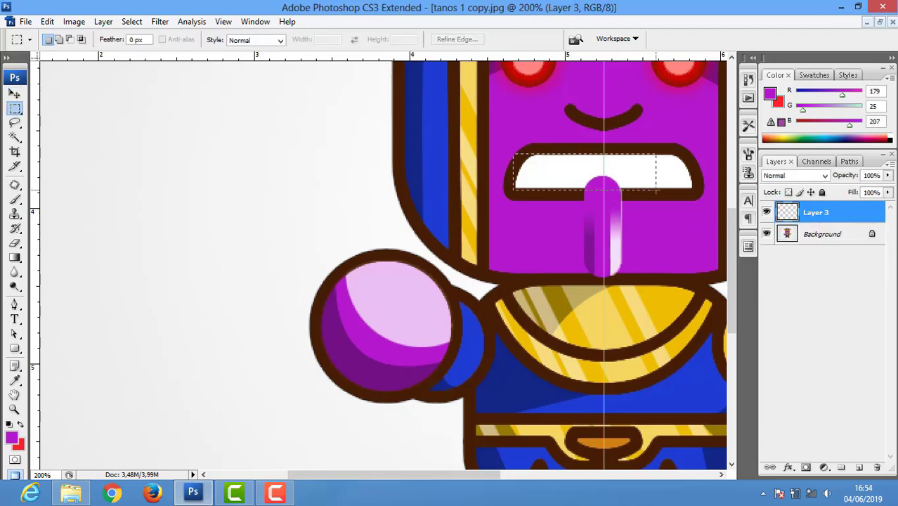
key("ctrl+d")
key("v")
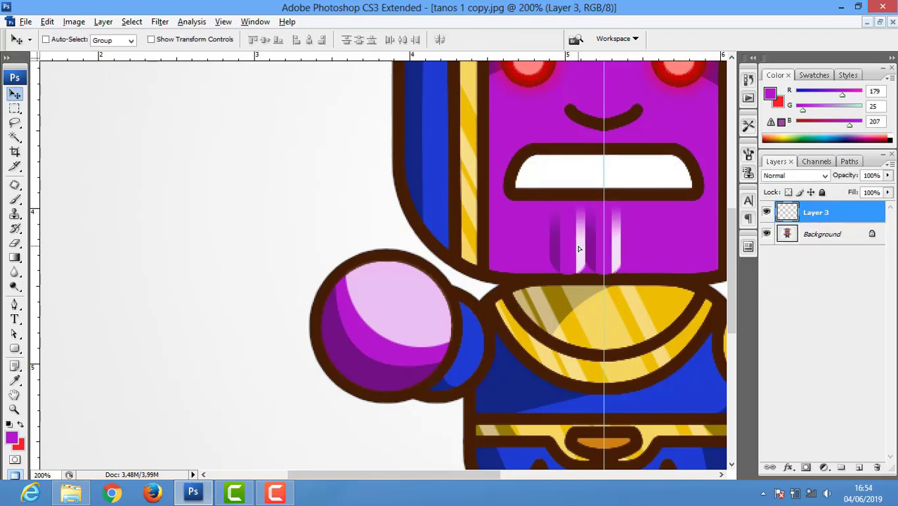
Duplicate the stripe twice further left and transform the stripe layers together
left_click_drag(579, 248, 555, 249)
left_click_drag(555, 249, 510, 253)
left_click(782, 278, "shift")
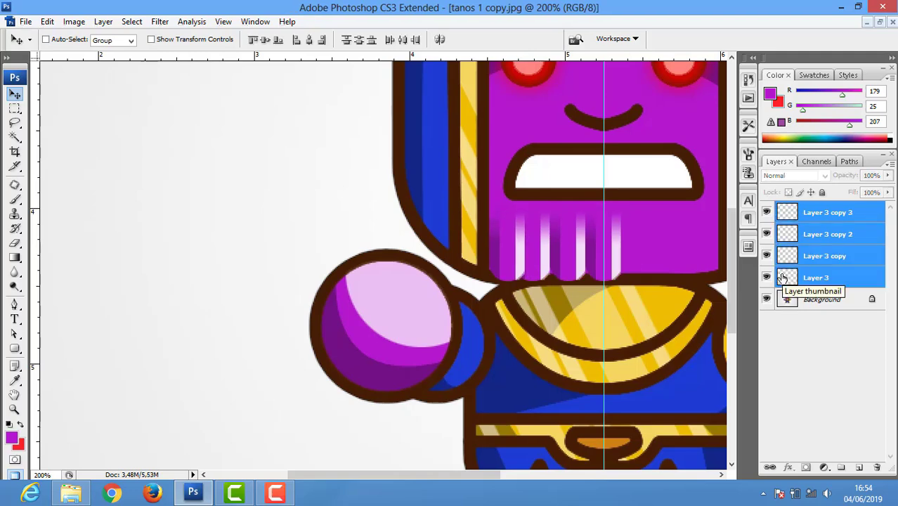
key("ctrl+t")
key("Return")
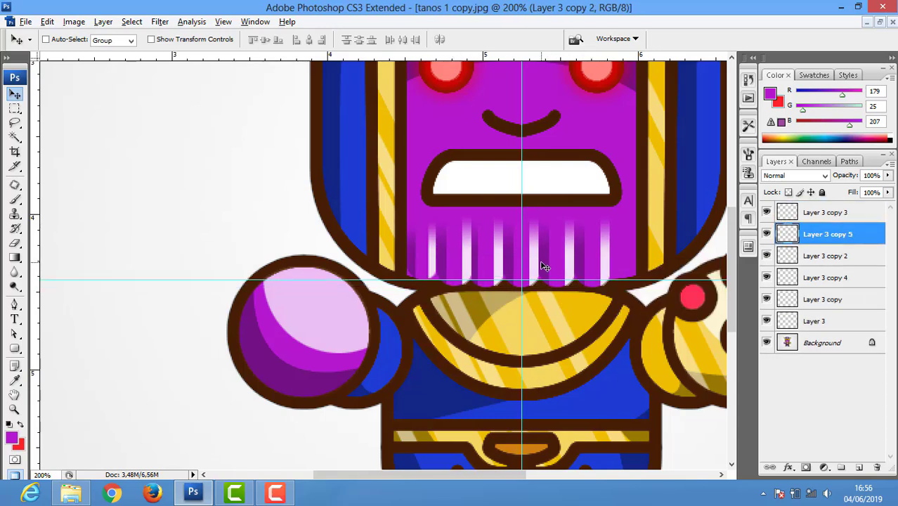
Reposition the stripe copies across the chin
left_click_drag(543, 266, 610, 253)
left_click(603, 256, "ctrl")
right_click(562, 223)
left_click(576, 244)
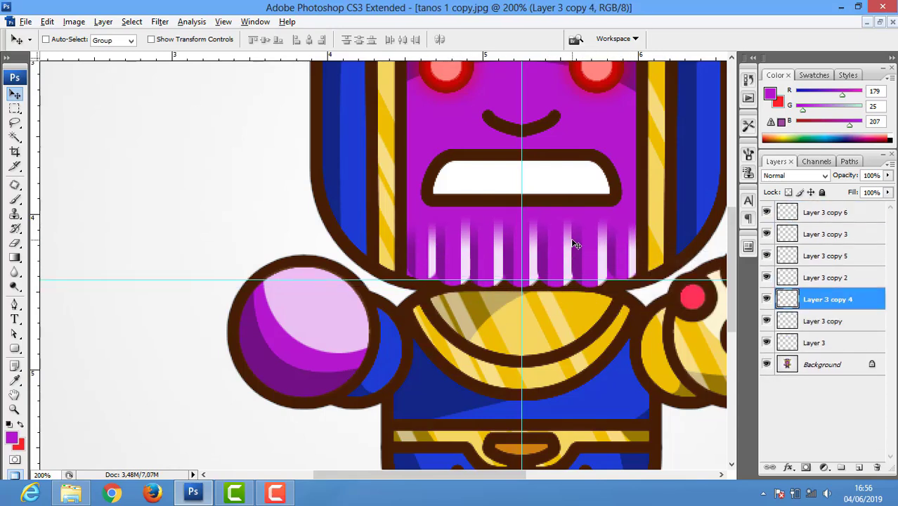
right_click(581, 239)
left_click(611, 247)
key("ctrl+t")
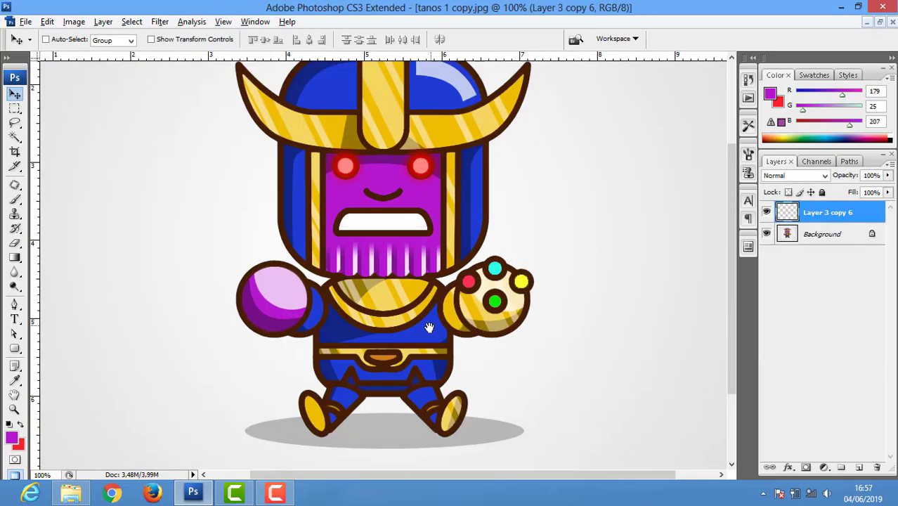
Type a purple THANOS title below the shadow and give it a green stroke
key("t")
scroll(428, 327, "down", 3)
left_click(348, 382)
type("THAM")
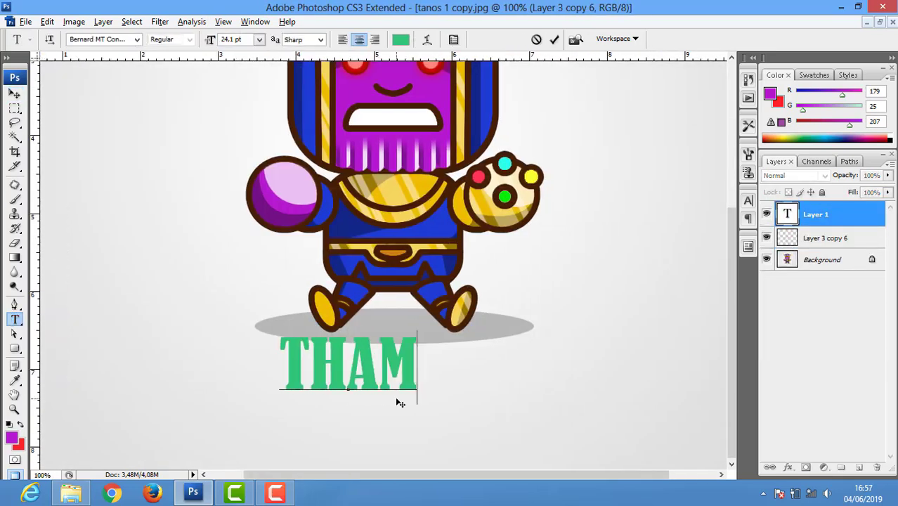
key("BackSpace")
type("NOS")
left_click(401, 39)
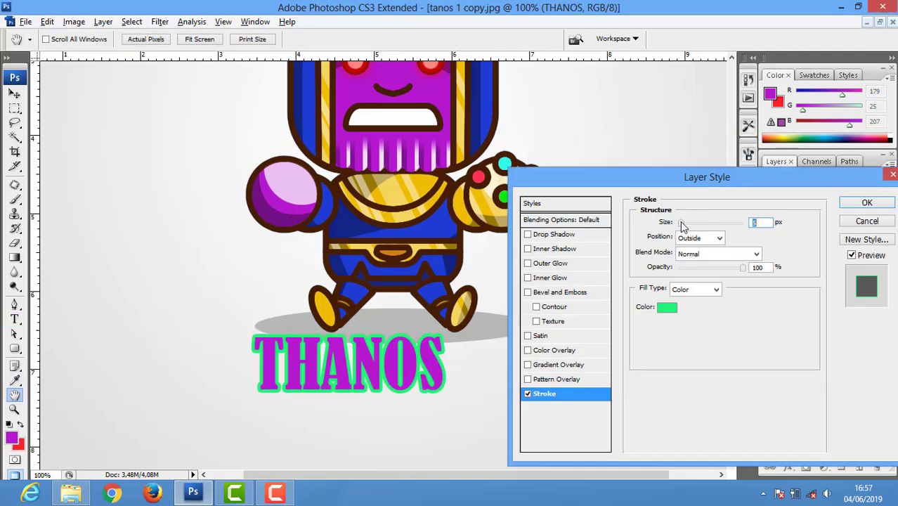
left_click(841, 166)
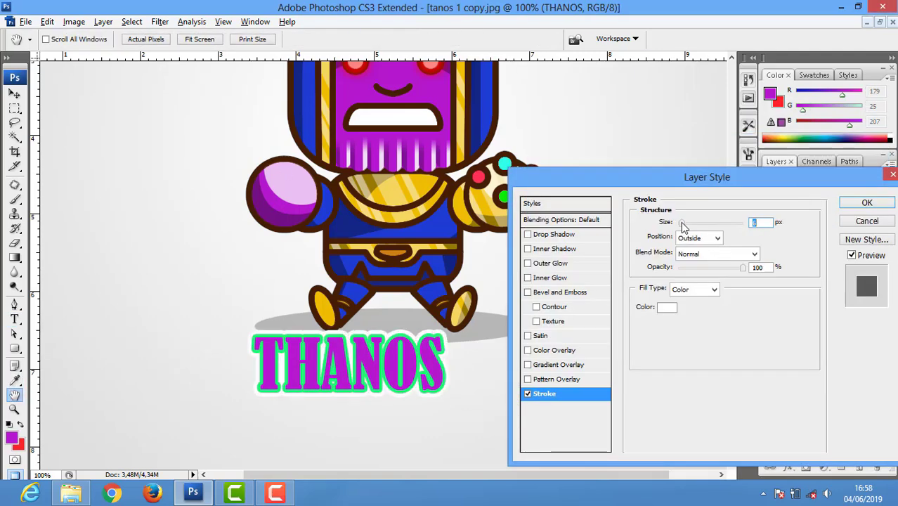
left_click(866, 223)
right_click(813, 217)
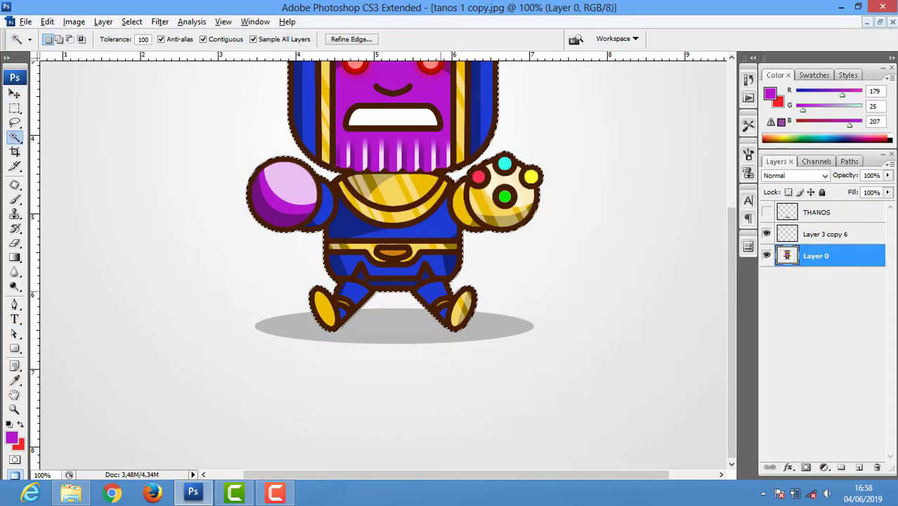
Copy the selected character from Layer 0 onto a new Layer 1 with Ctrl+J
key("ctrl+j")
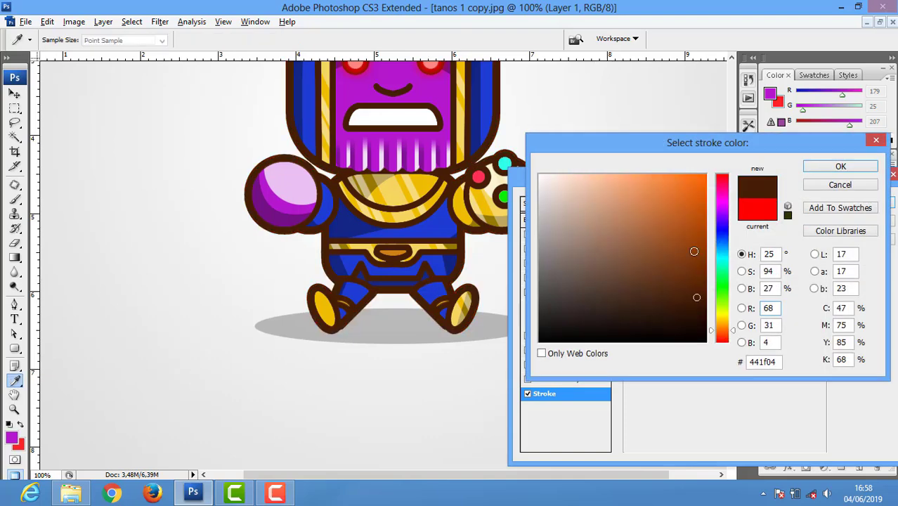